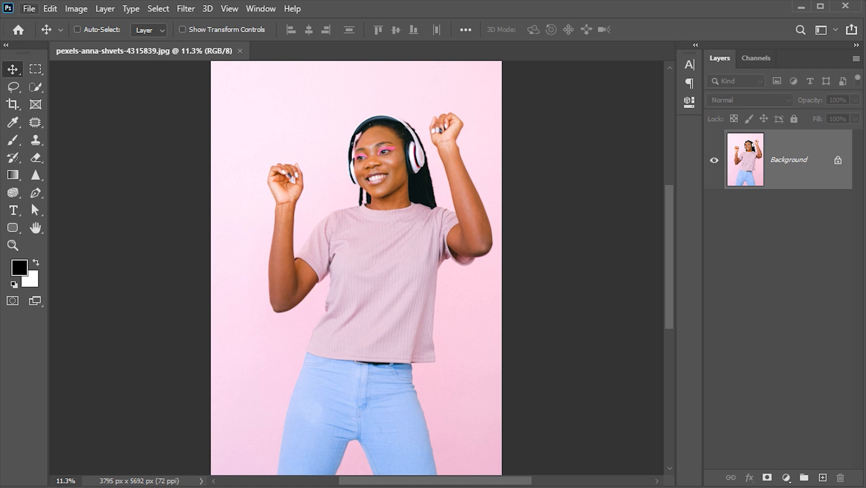
Start a new document with a width and height of 1000 pixels
click(29, 8)
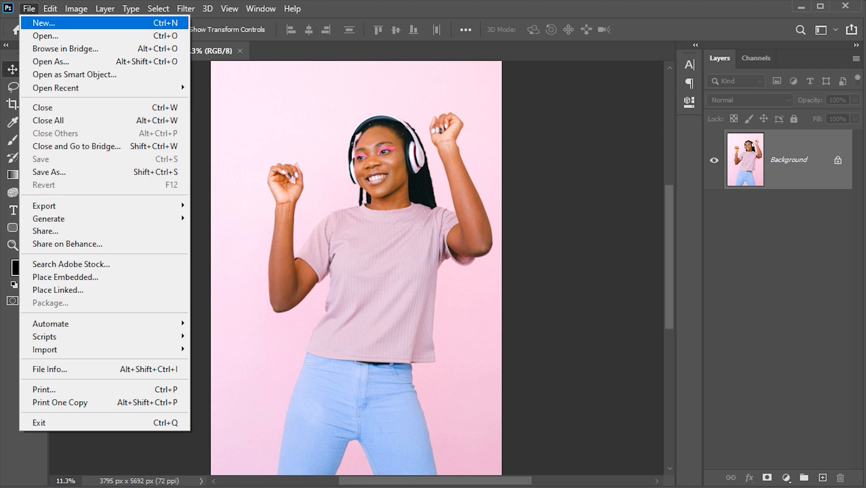
click(43, 23)
click(599, 141)
text(1000)
key(Tab)
key(Tab)
text(1000)
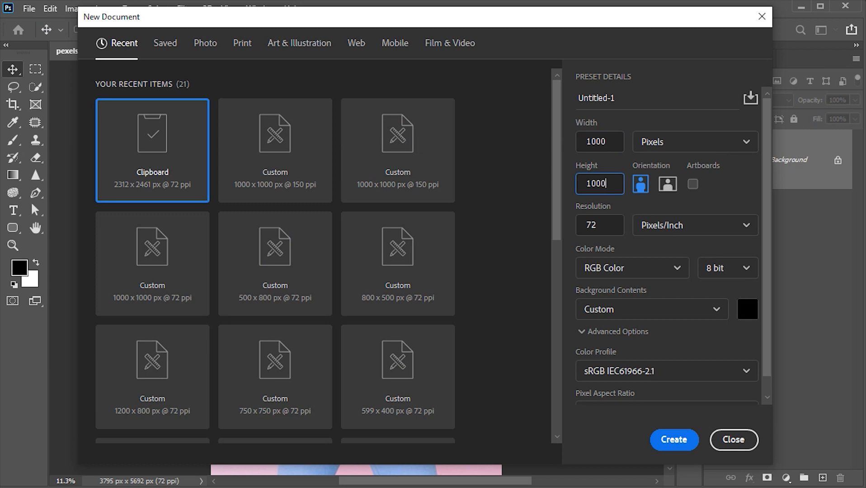
Set the new document's resolution to 150 pixels/inch, keep black as its background colour, and create it
click(599, 225)
click(599, 225)
text(150)
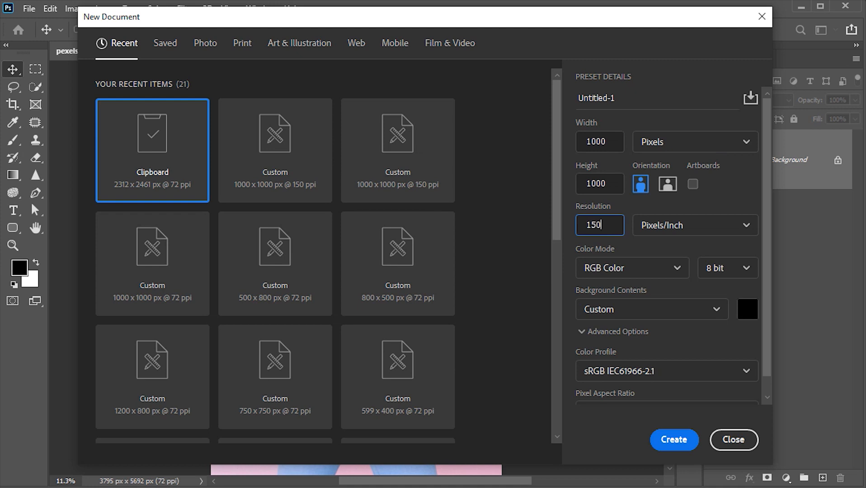
click(748, 309)
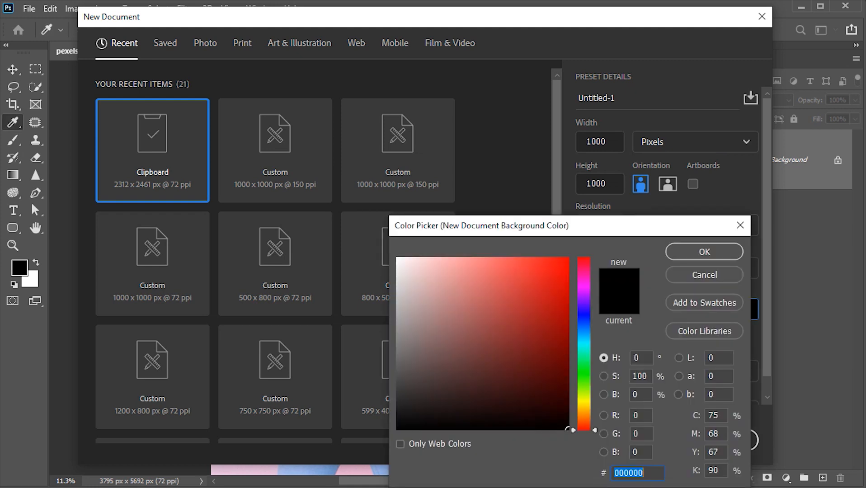
click(703, 275)
click(673, 440)
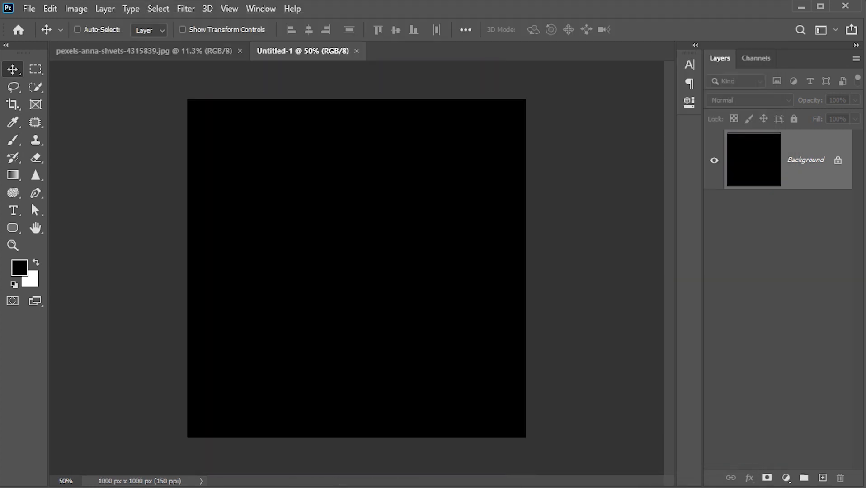
key(ctrl+0)
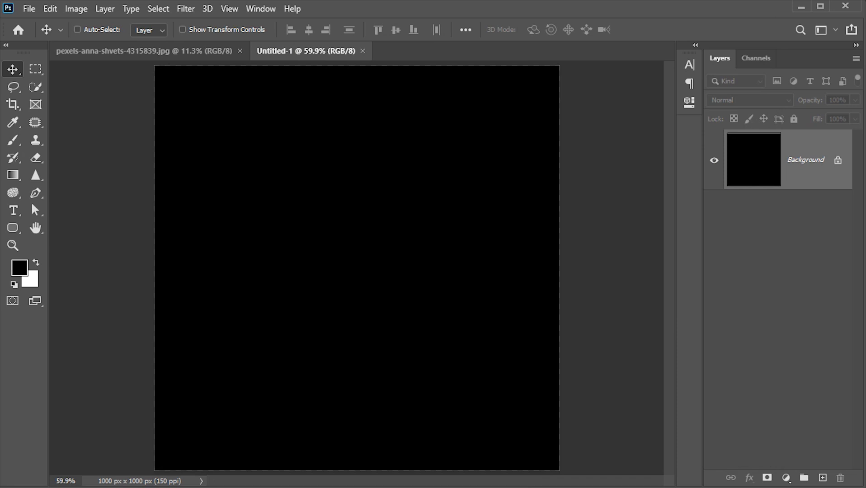
Set up the Horizontal Type tool with the Elephant Regular font at 300 pt
key(t)
right_click(12, 210)
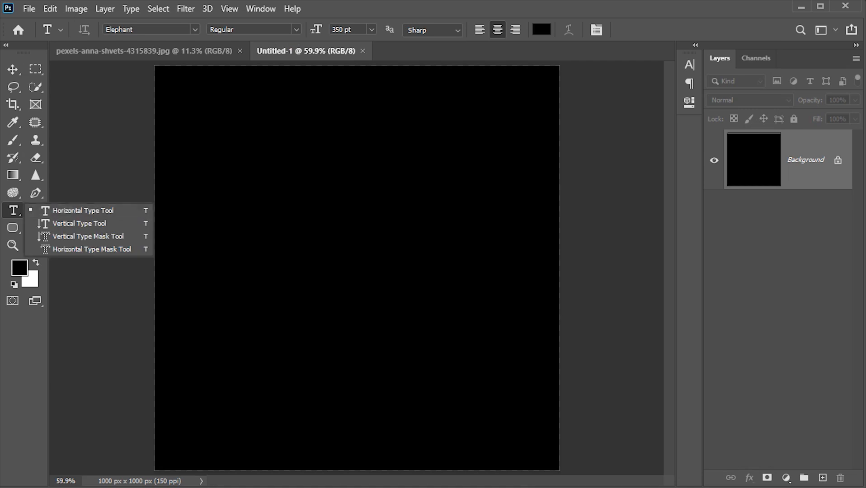
click(86, 210)
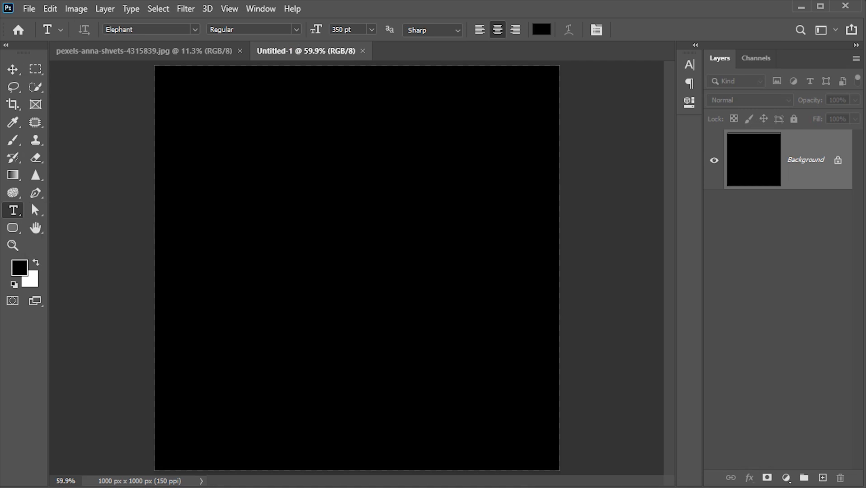
click(133, 30)
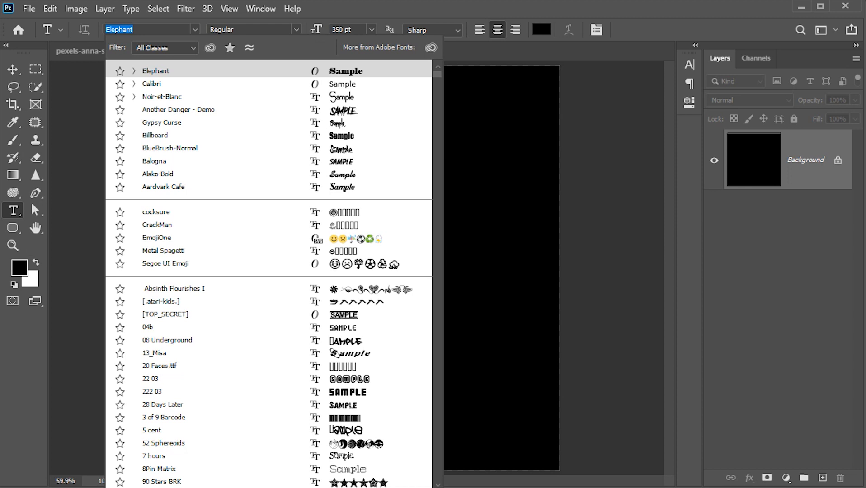
text(eleph)
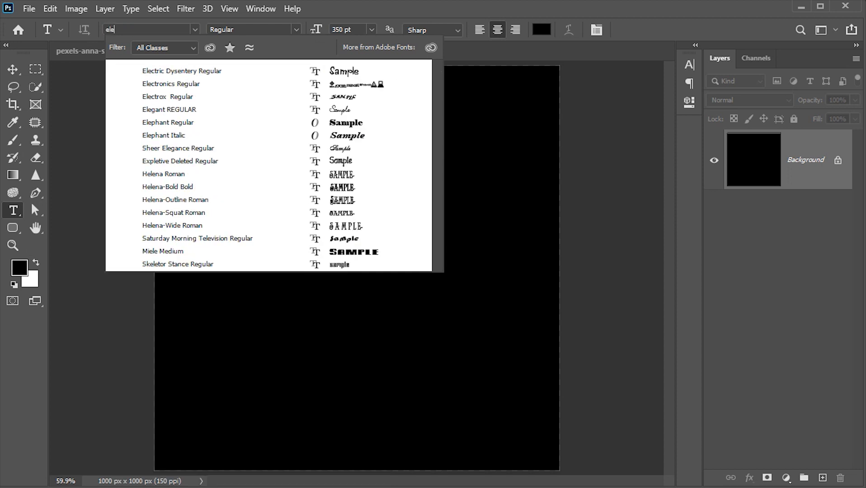
key(Down)
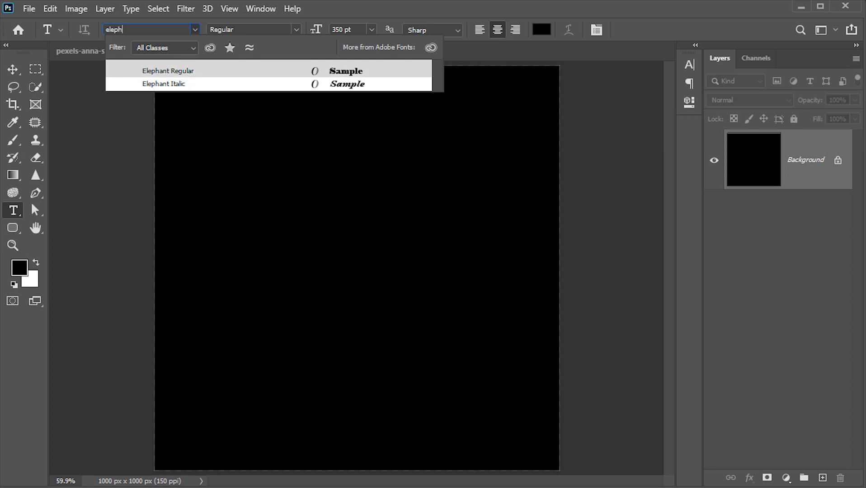
key(Return)
click(341, 29)
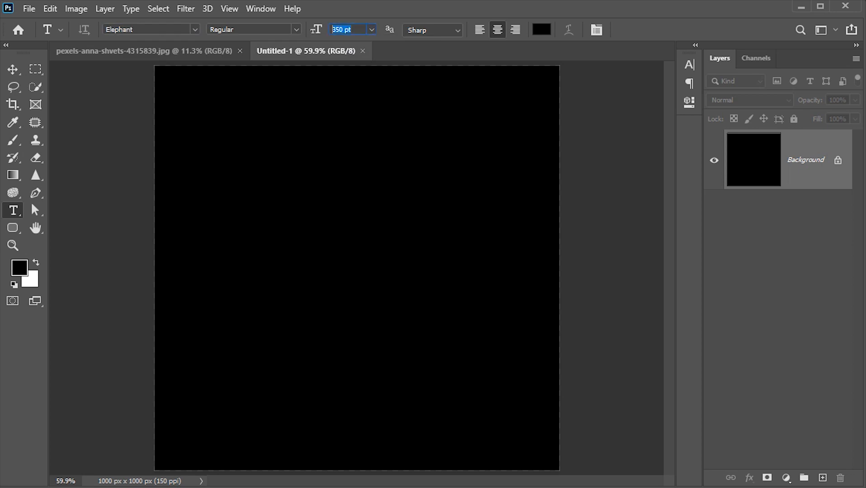
text(1)
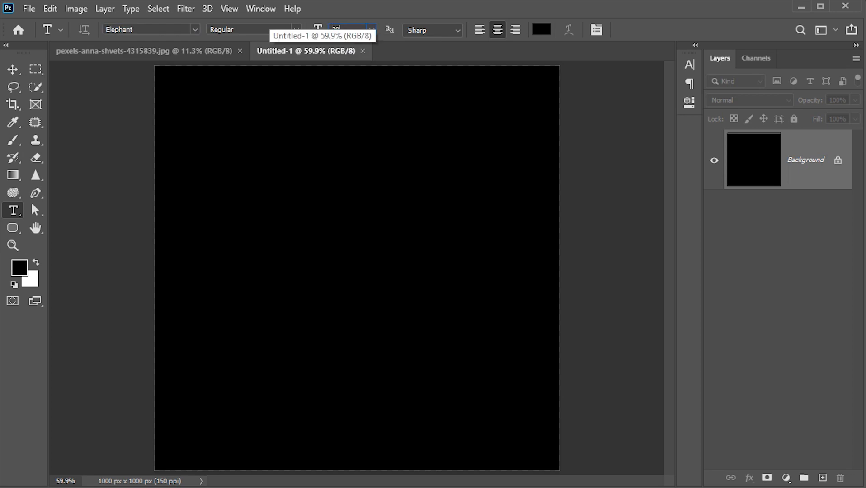
key(Return)
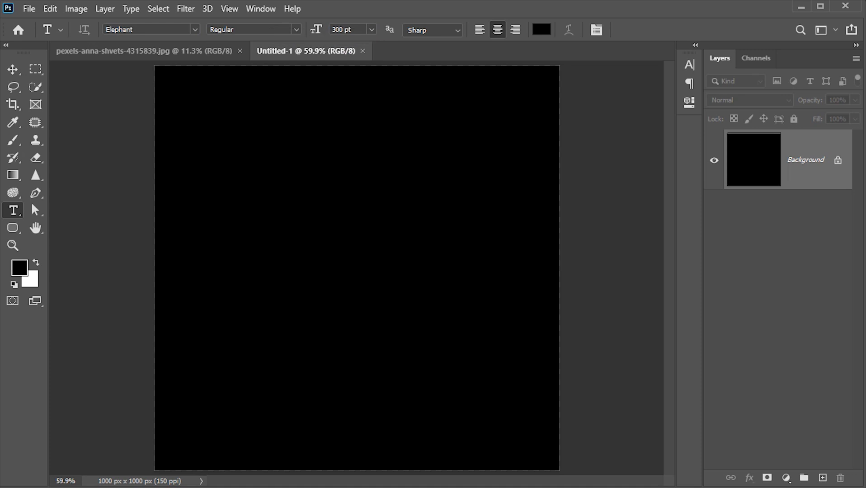
Add a text layer with the capital letter A on the black canvas
click(356, 237)
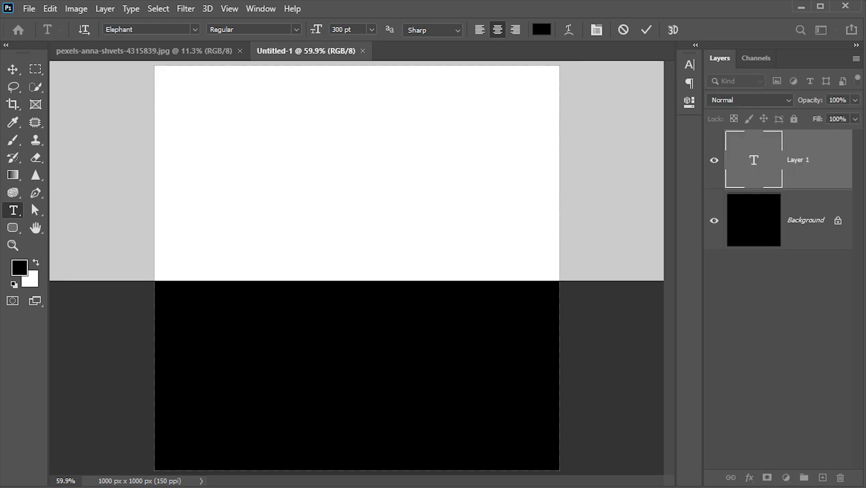
key(BackSpace)
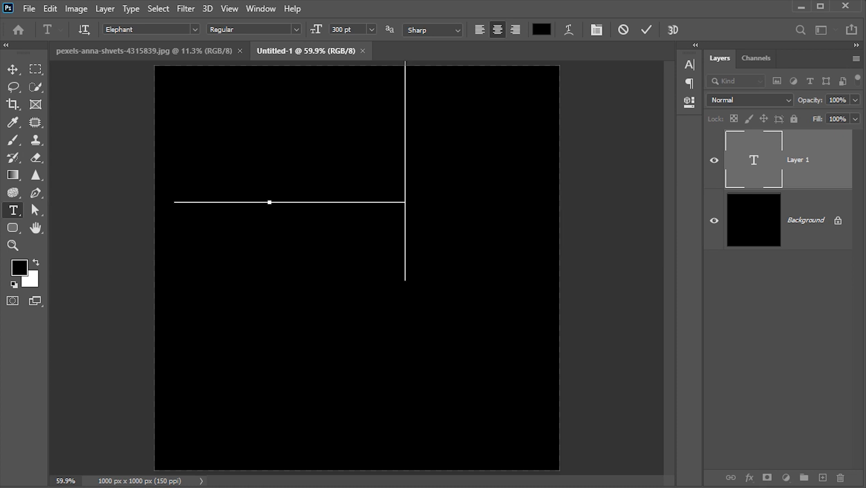
text(A)
key(ctrl+Return)
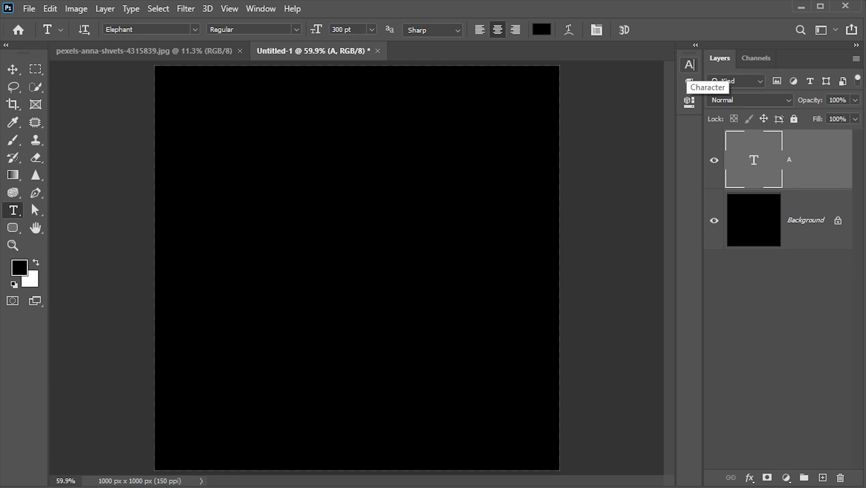
Change the letter A's text colour to white (ffffff)
click(541, 29)
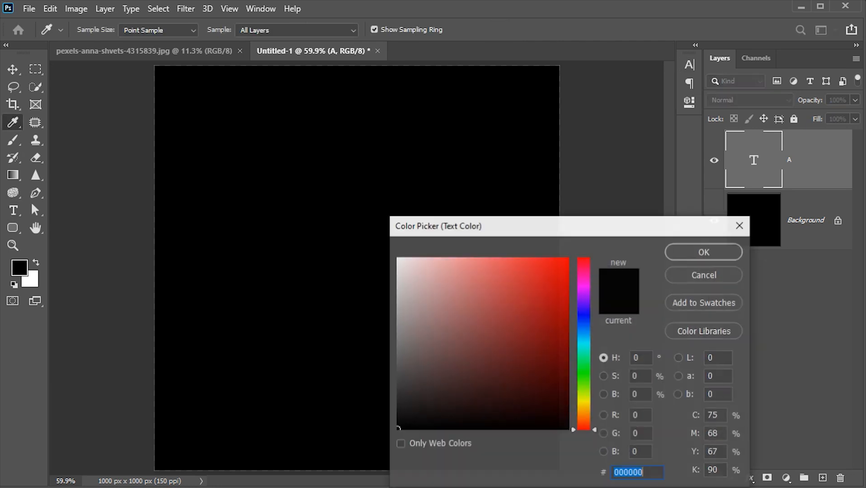
click(397, 258)
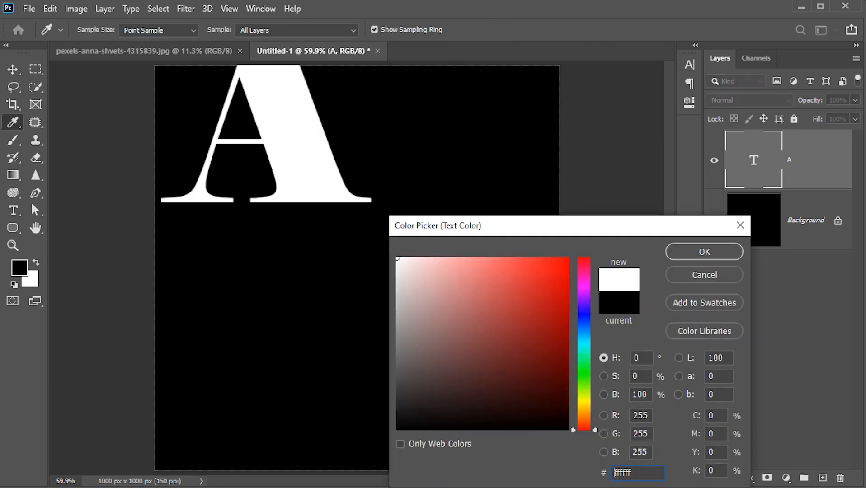
click(705, 252)
Center the letter A vertically and horizontally on the whole canvas, and clear the selection
key(v)
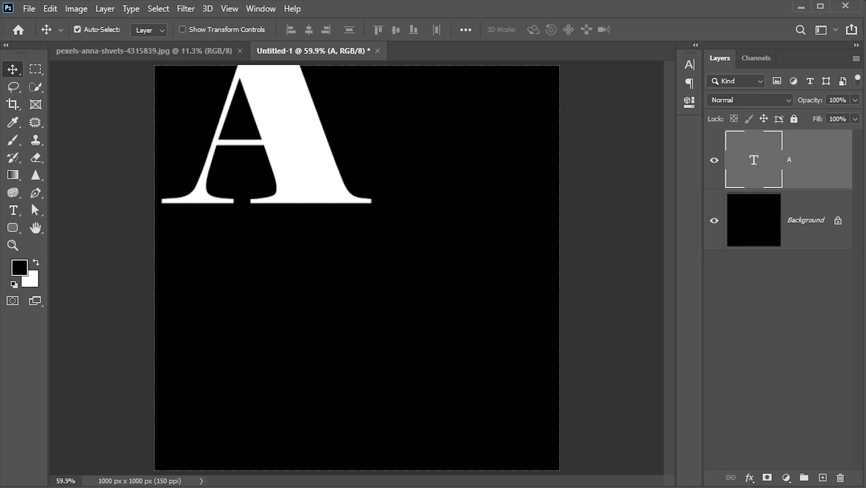
key(ctrl+a)
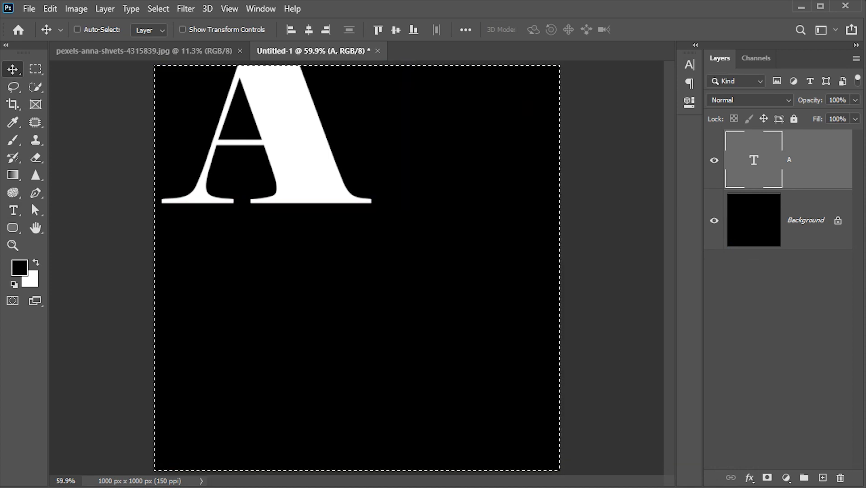
click(396, 29)
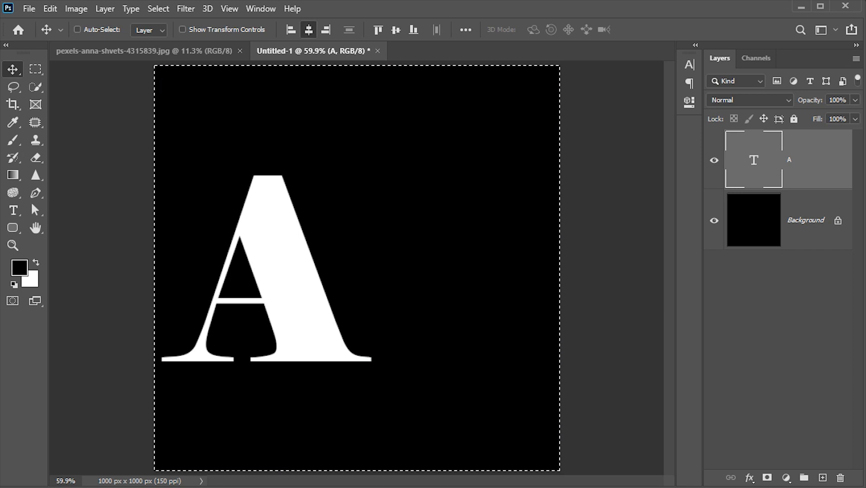
click(308, 30)
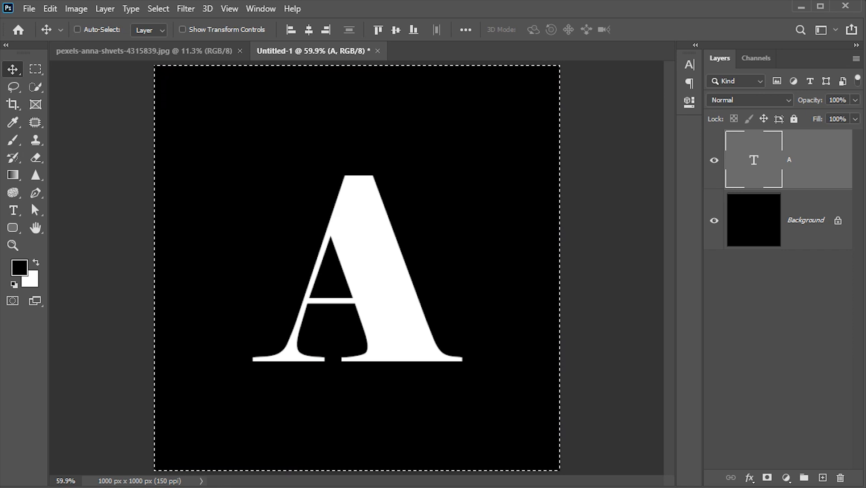
key(ctrl)
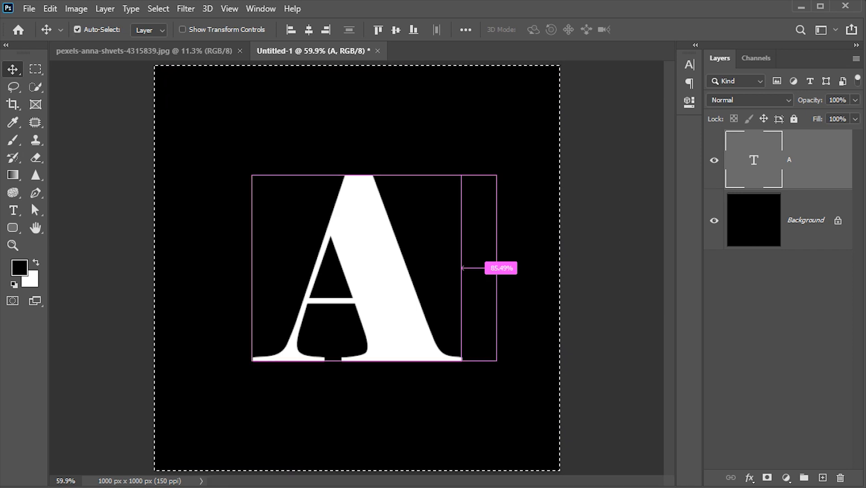
key(ctrl+d)
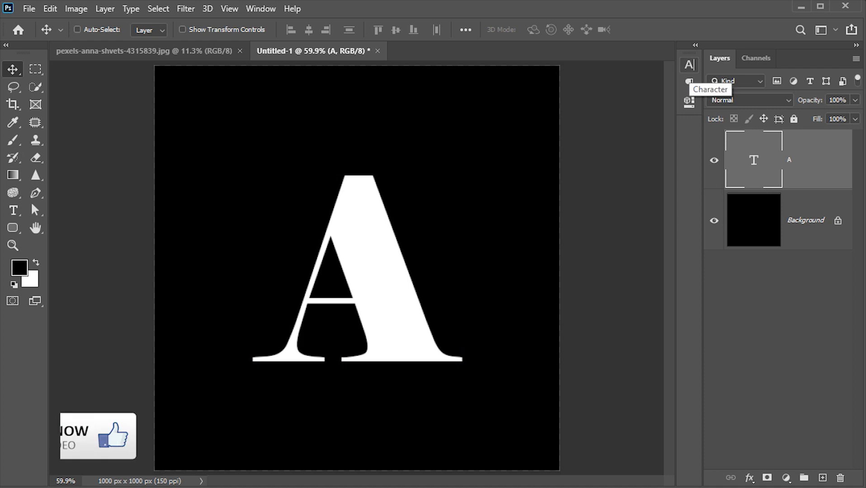
Enlarge the letter A to a font size of 350 pt
click(690, 65)
click(568, 84)
click(560, 101)
text(350)
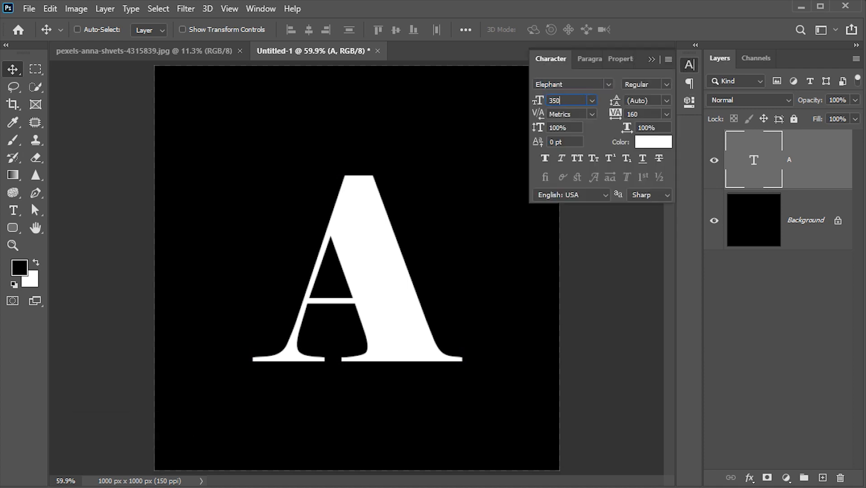
key(Return)
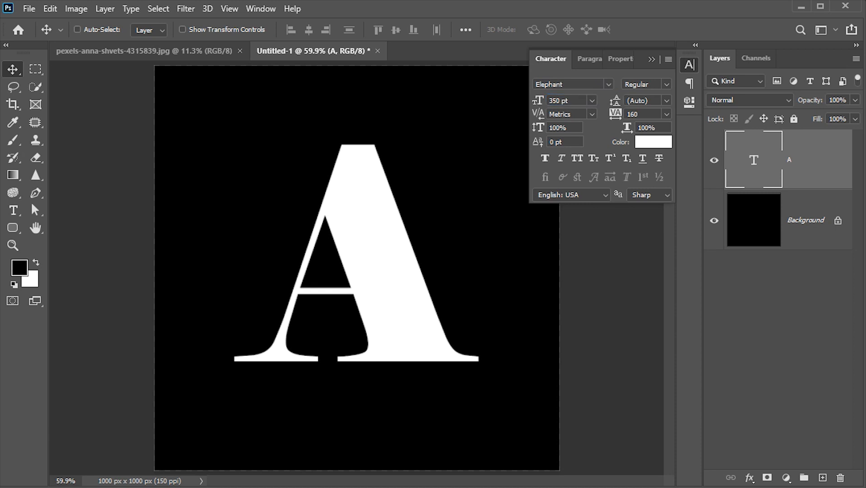
Recenter the enlarged letter A on the full canvas and deselect
key(ctrl+a)
click(396, 29)
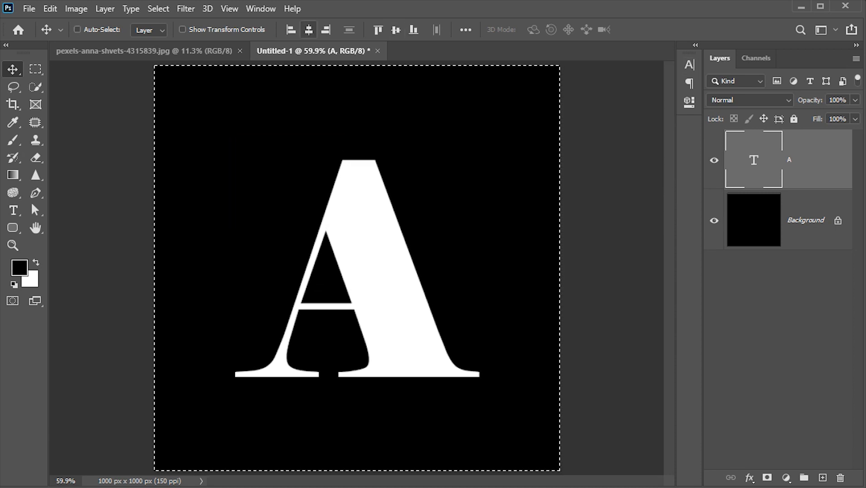
click(78, 29)
key(ctrl+d)
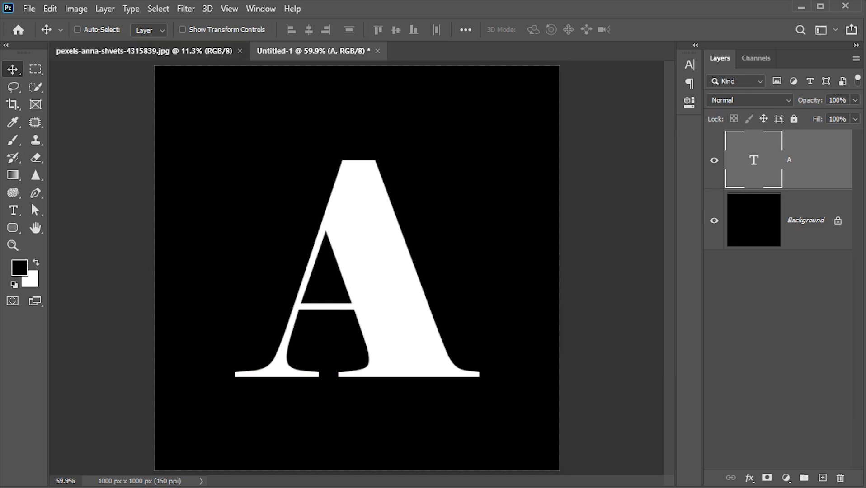
In the pexels-anna-shvets-4315839.jpg photo, select the subject automatically and hide its background with a layer mask
key(ctrl+Tab)
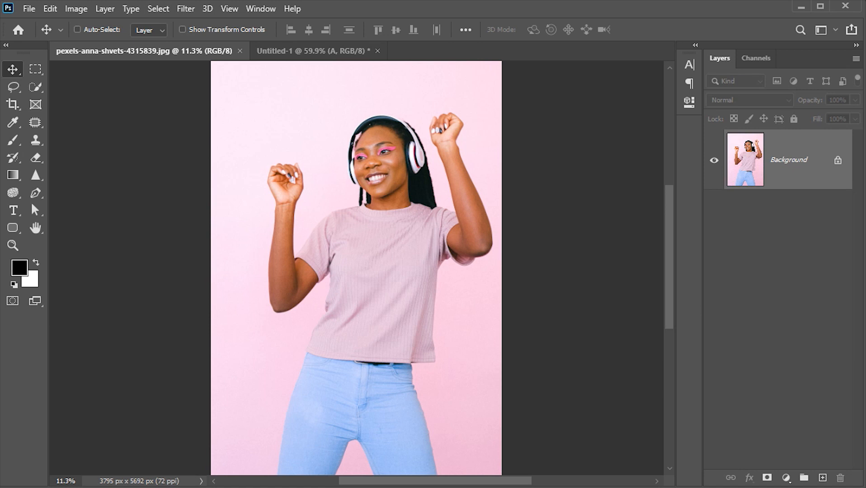
click(159, 8)
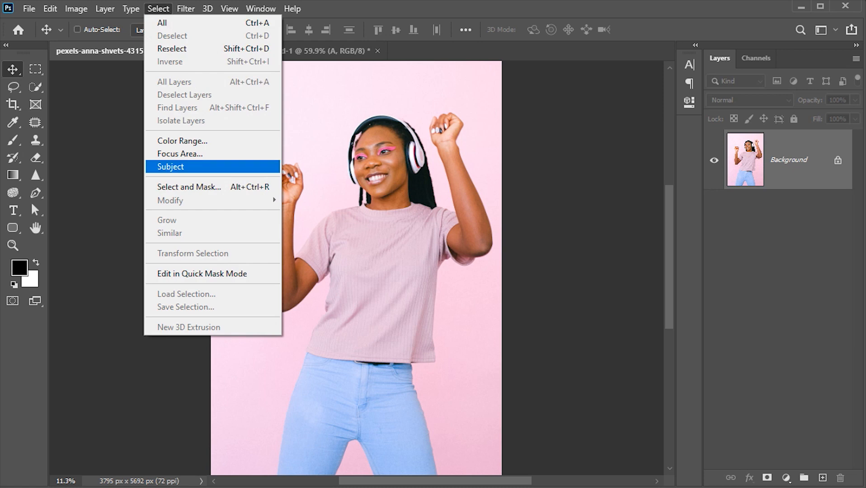
click(181, 167)
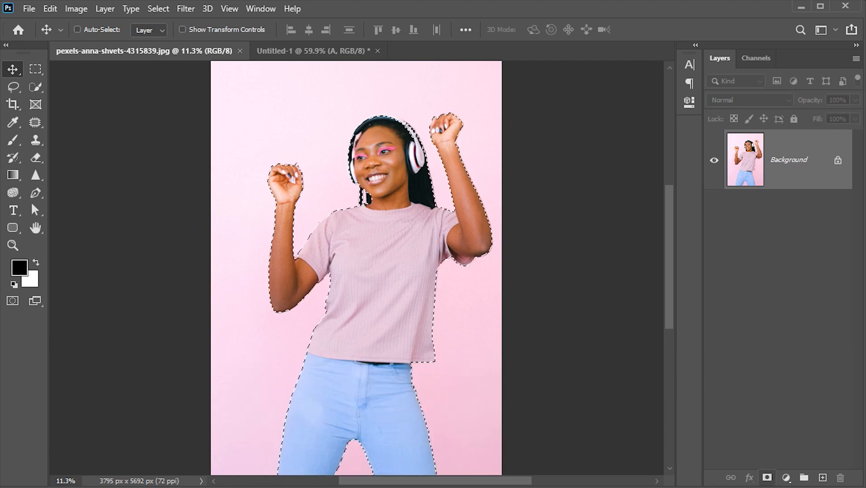
click(767, 477)
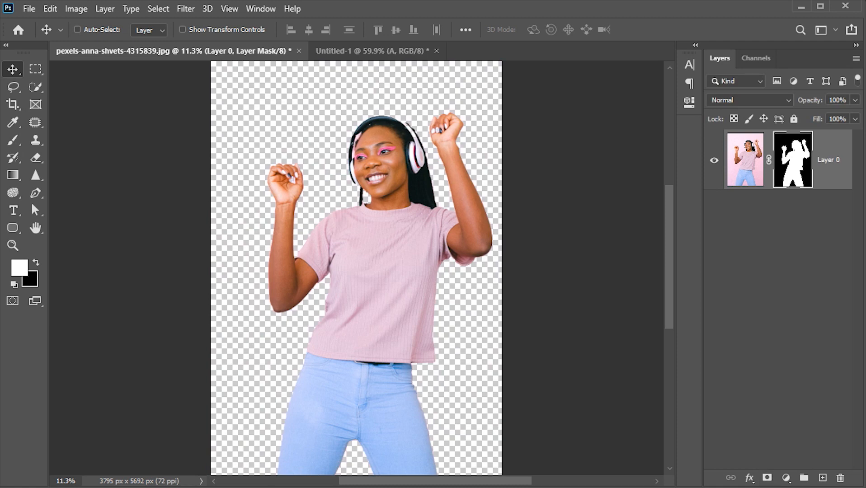
Bring the masked woman layer into the Untitled-1 document above the letter A and set its opacity to 50%
drag(400, 255, 384, 199)
key(x)
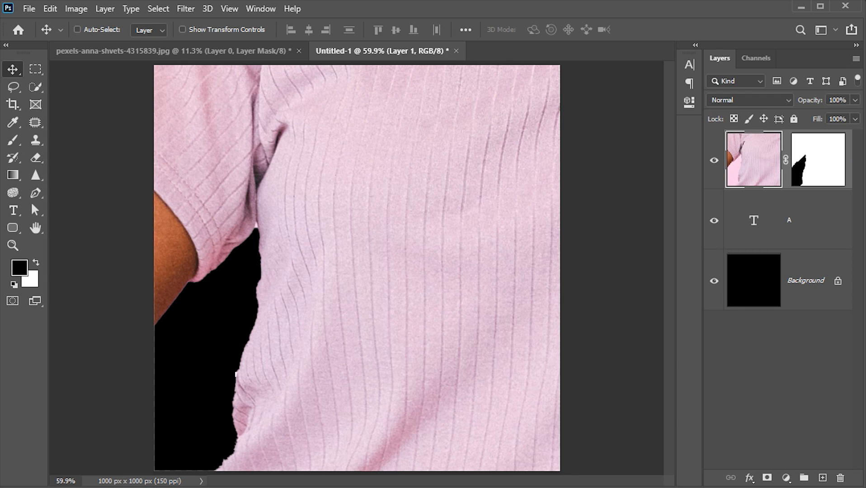
key(5)
Scale the masked woman layer down proportionally to about 18% around its center so she fits the canvas over the letter A
key(ctrl)
key(ctrl+t)
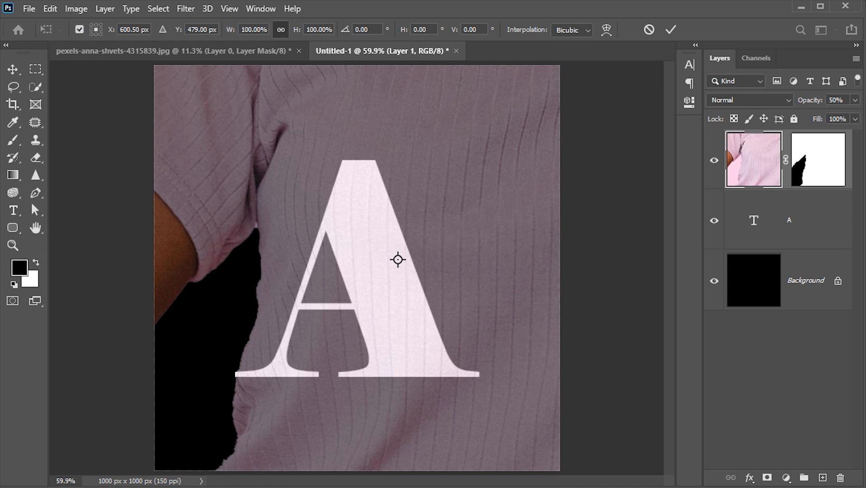
key(ctrl+0)
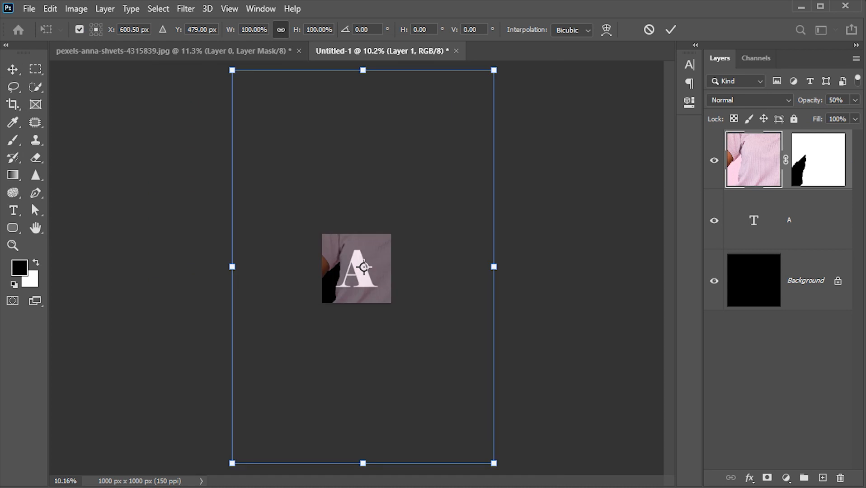
drag(494, 70, 379, 227)
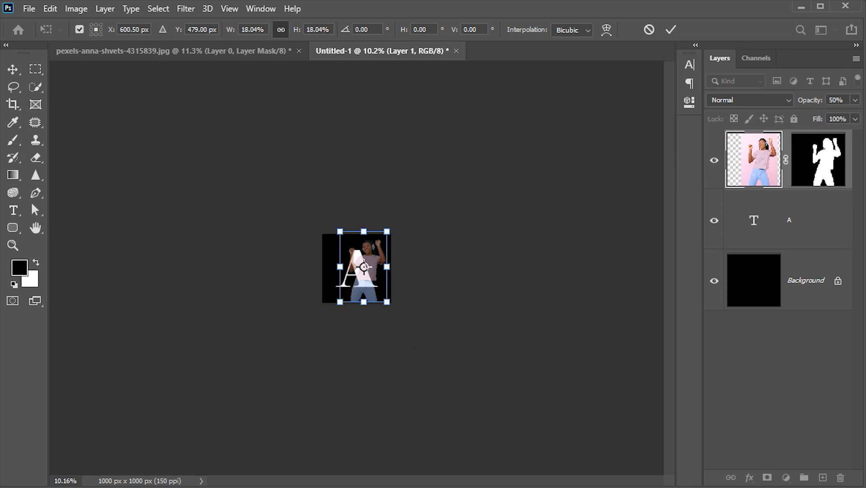
click(671, 29)
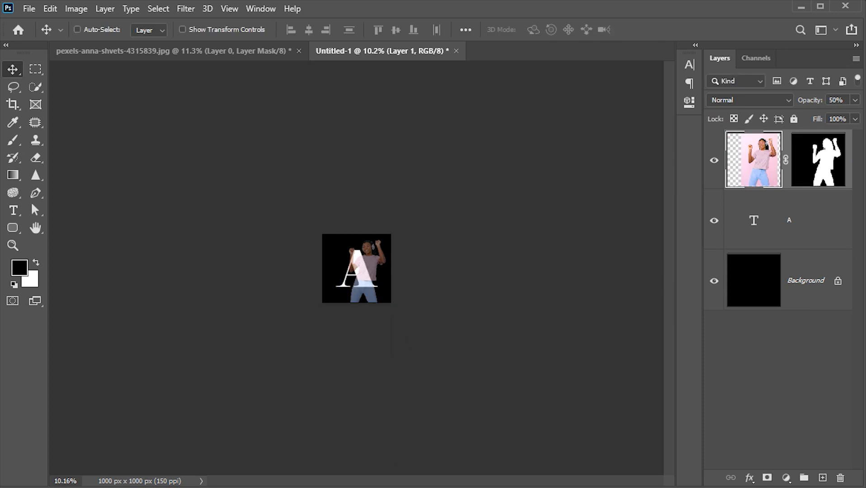
key(ctrl+0)
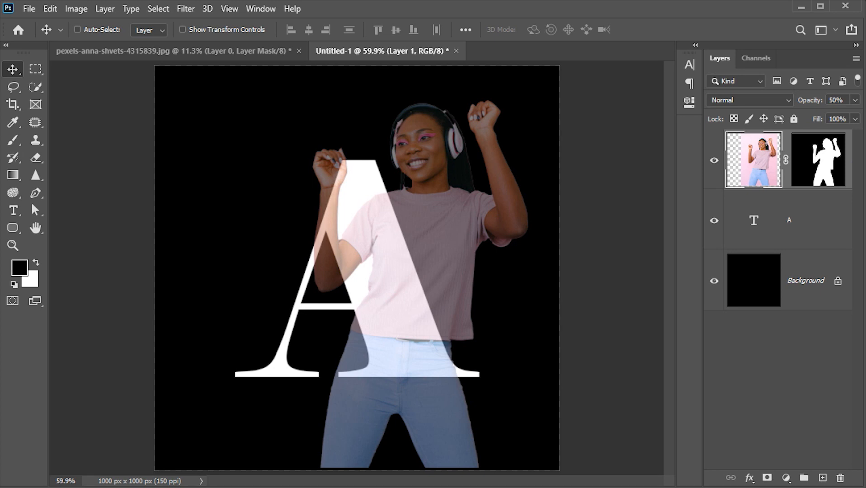
Resize the woman layer to about 82% and place its center at about X 583 px, Y 503 px, overlapping the letter A
drag(462, 228, 439, 228)
key(ctrl+t)
drag(513, 75, 477, 145)
drag(447, 183, 497, 120)
drag(518, 85, 491, 128)
drag(429, 186, 440, 174)
drag(395, 261, 371, 256)
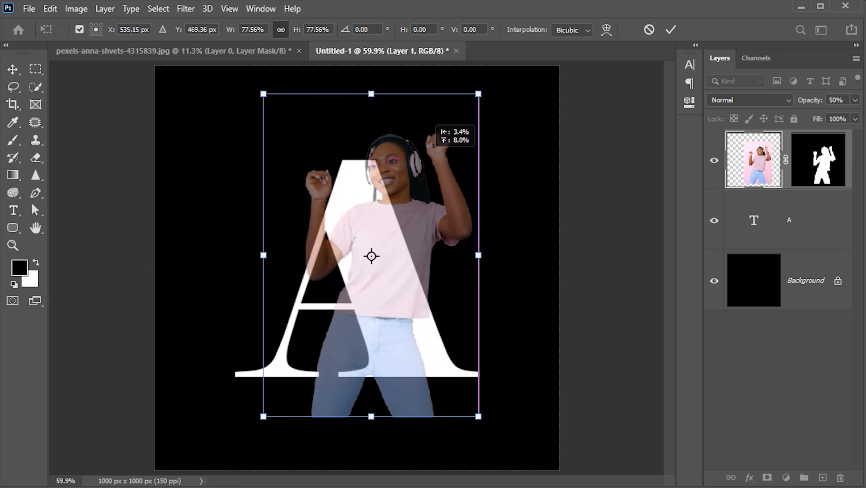
drag(263, 93, 281, 121)
drag(381, 161, 389, 144)
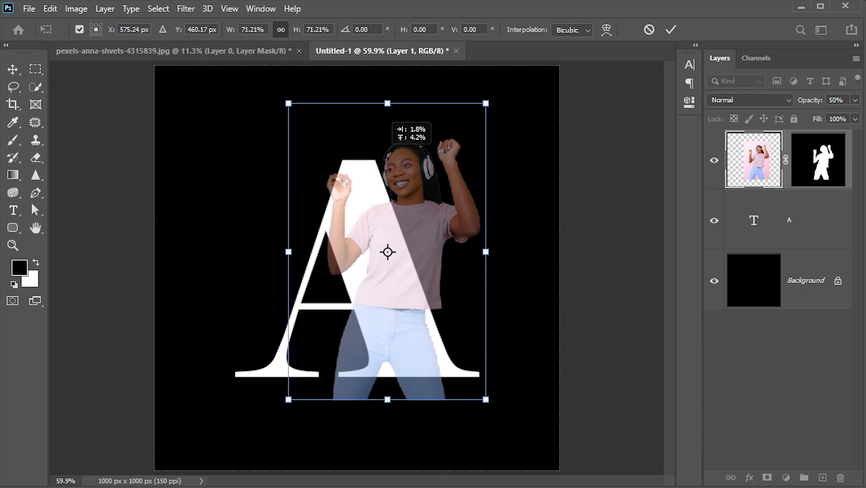
drag(288, 103, 281, 92)
drag(354, 164, 347, 168)
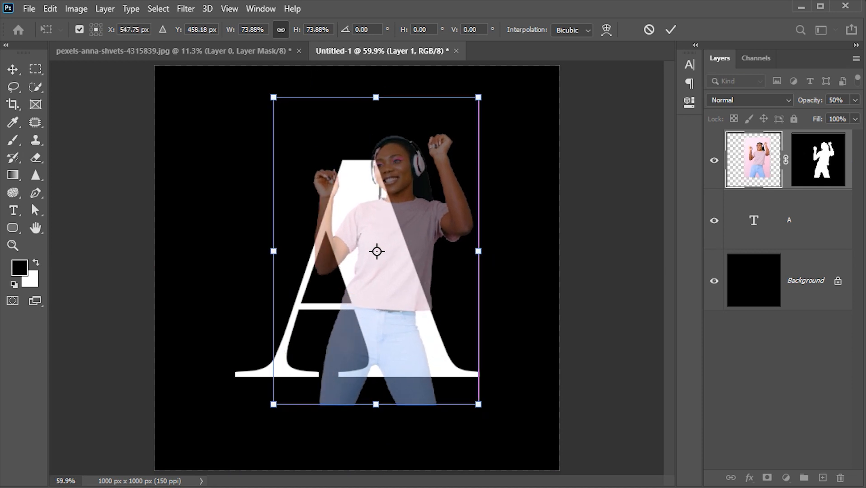
drag(479, 98, 481, 91)
drag(442, 139, 446, 174)
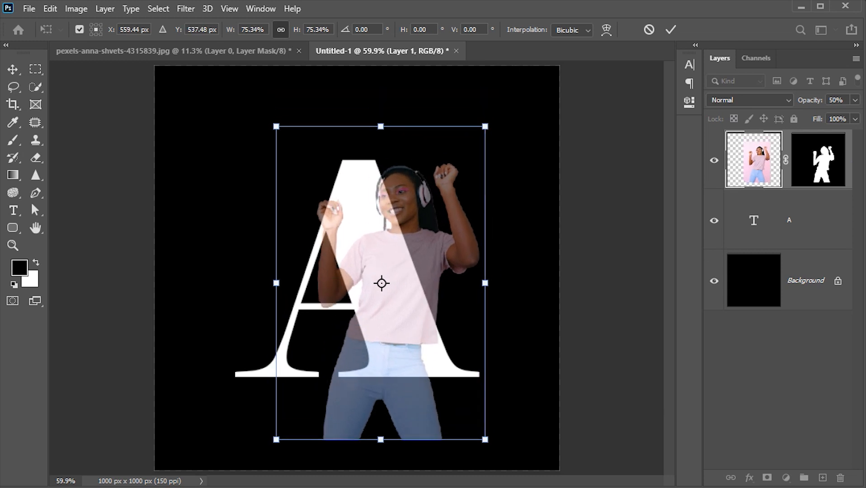
drag(485, 127, 504, 97)
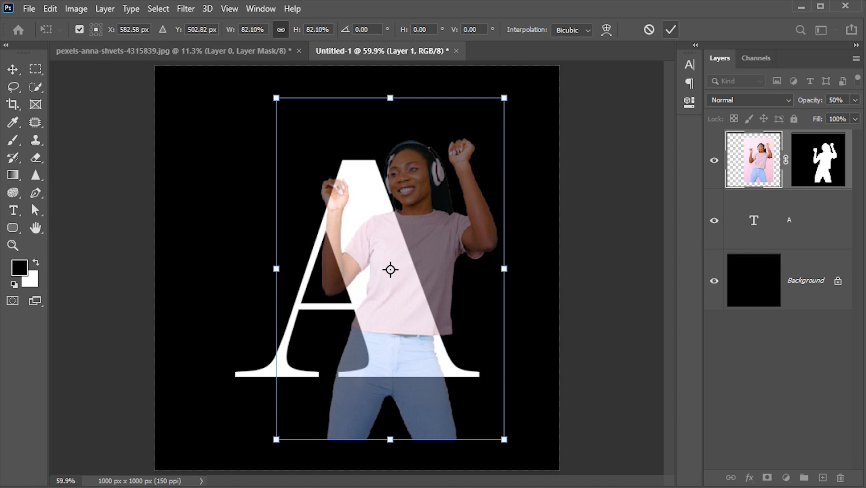
key(Return)
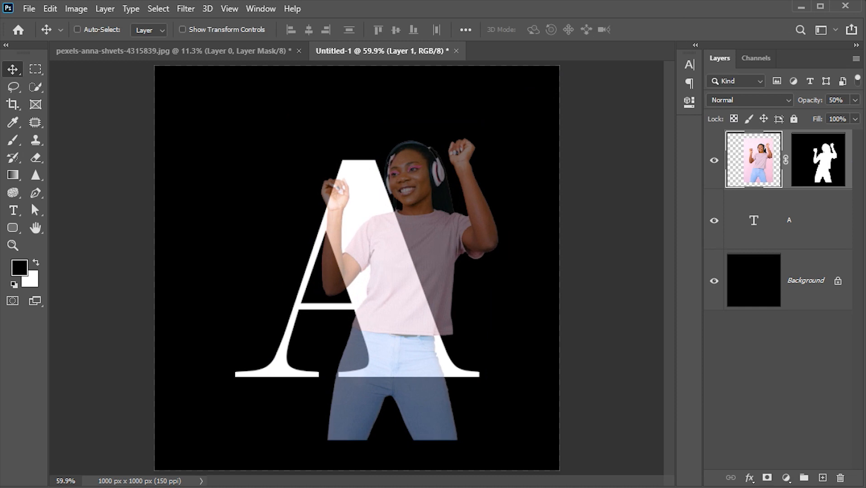
Set the woman layer's opacity to 100%
double_click(836, 100)
text(100)
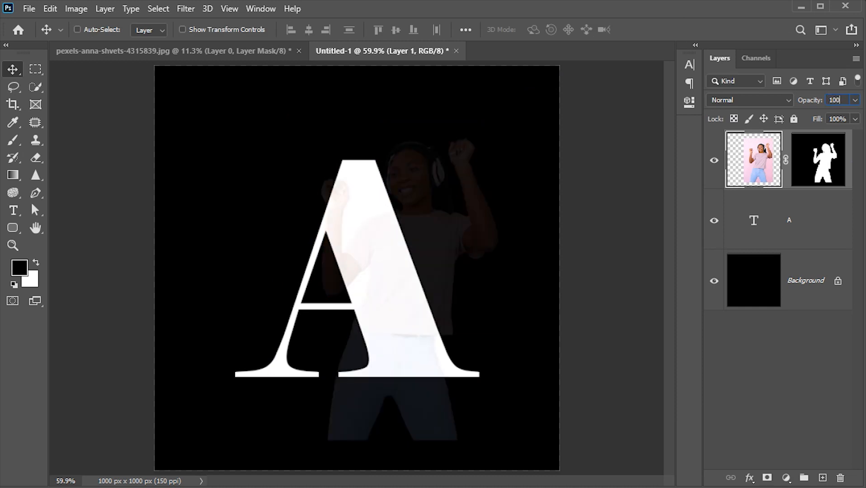
key(Return)
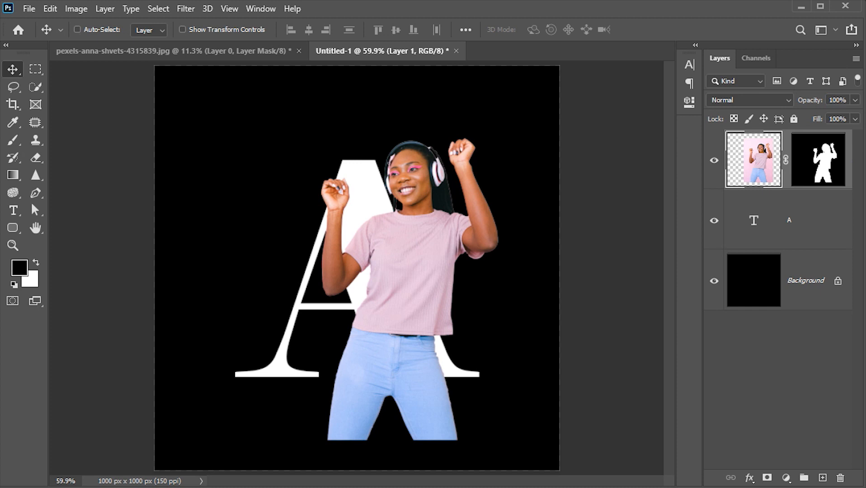
Duplicate the masked woman layer and delete the copy's layer mask without applying it
key(ctrl+j)
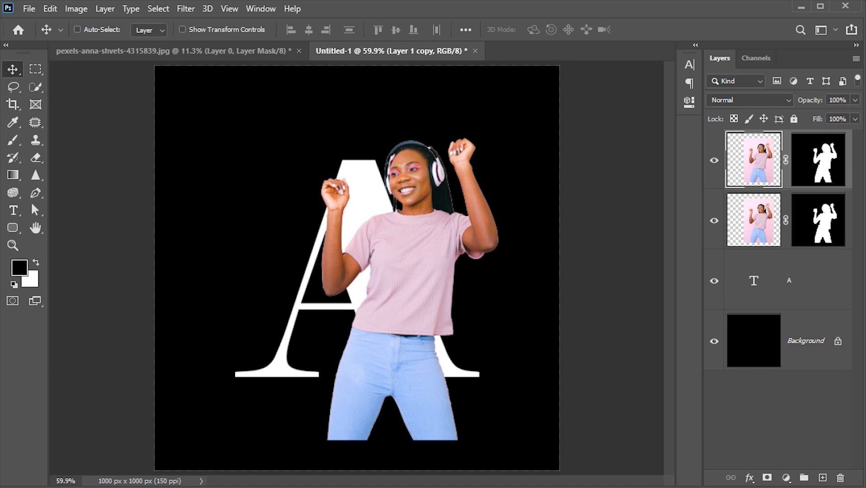
click(818, 159)
drag(818, 159, 840, 478)
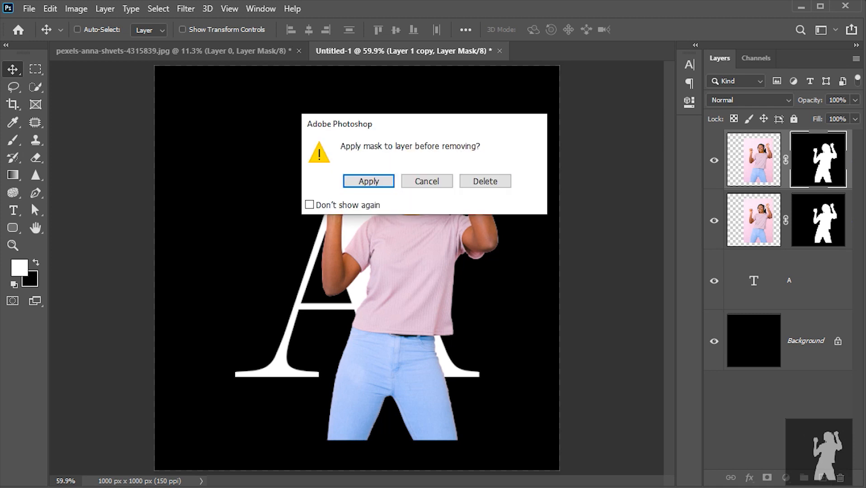
click(485, 181)
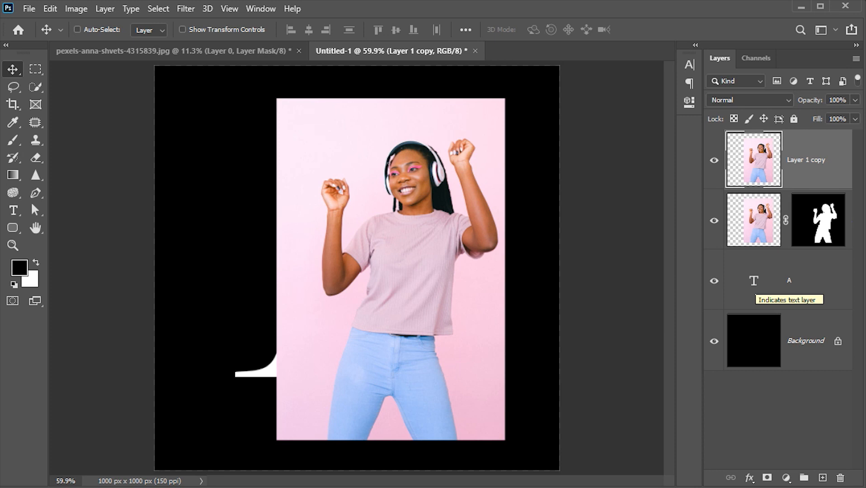
Mask the duplicated photo layer with the outline of the letter A and hide the original woman layer below it
ctrl+click(754, 281)
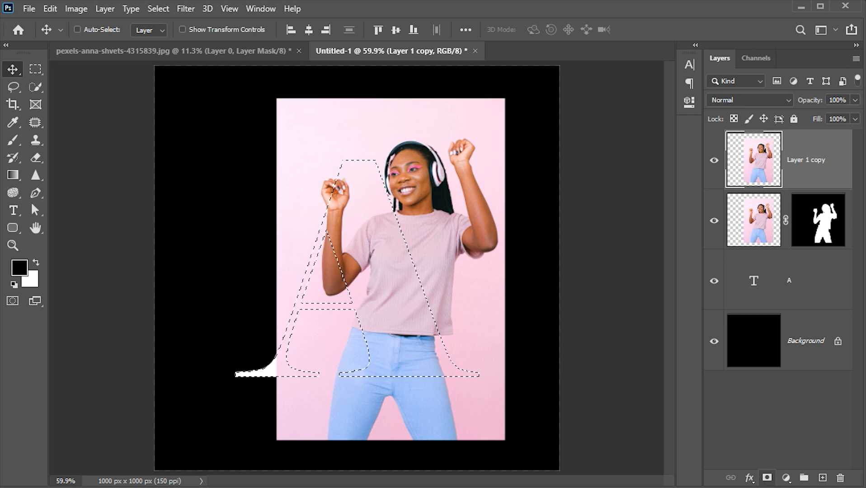
click(767, 478)
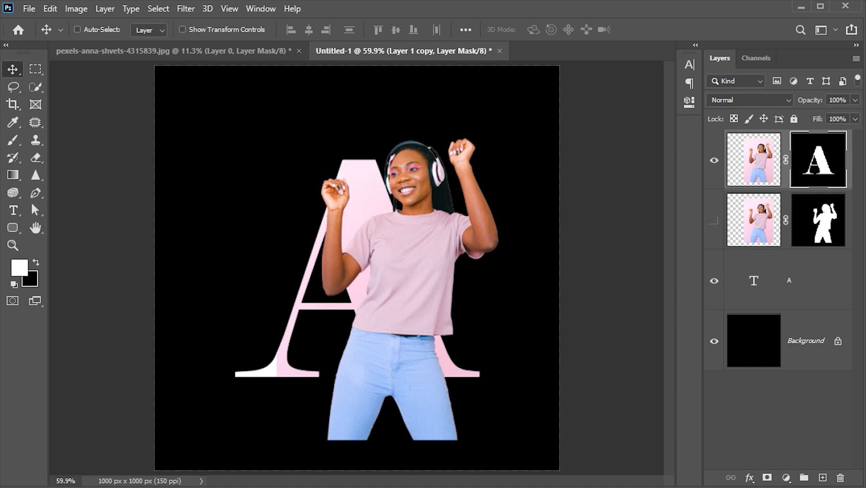
click(714, 220)
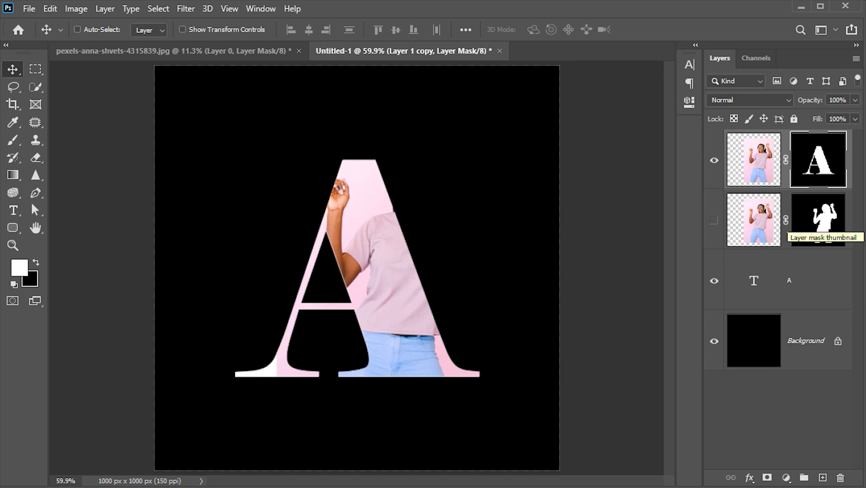
Within the woman's outline, paint her head, arms and upper body white on the letter-shaped mask with a 125 px Soft Round brush, then deselect
key(ctrl)
ctrl+click(818, 221)
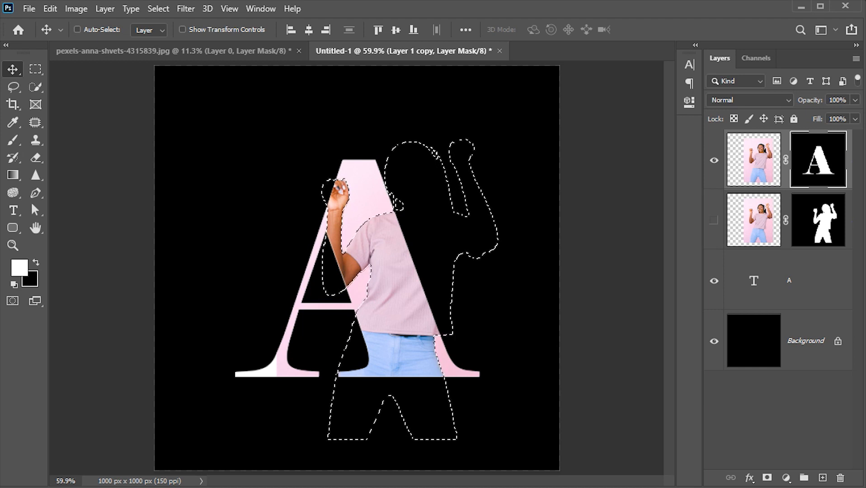
key(b)
right_click(12, 140)
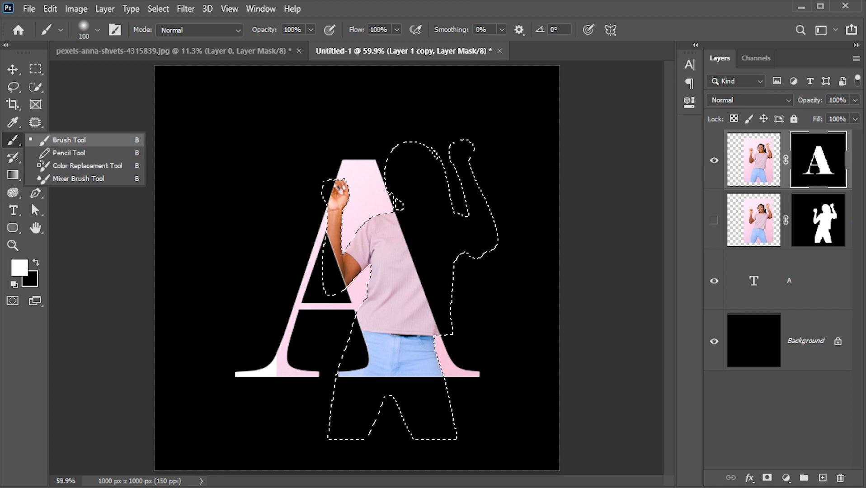
click(68, 140)
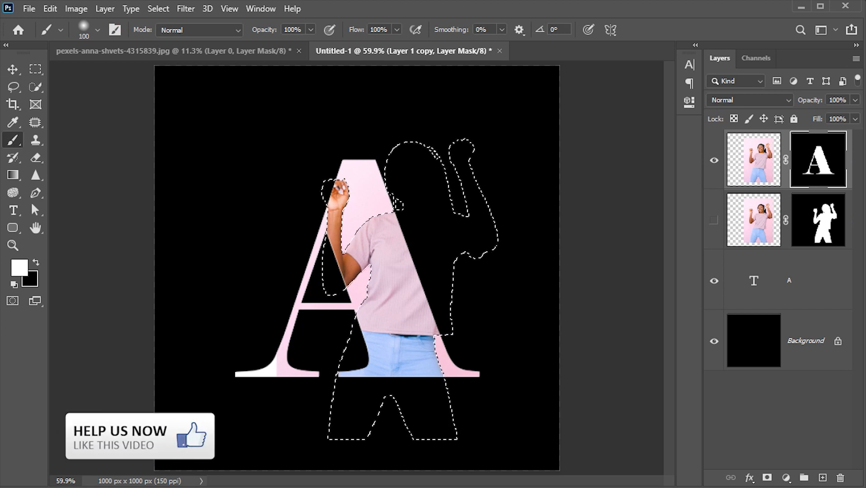
click(97, 30)
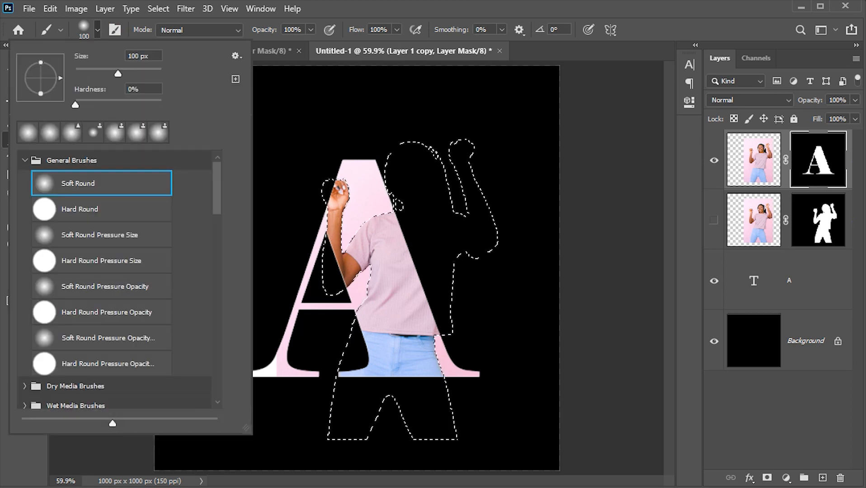
key(Return)
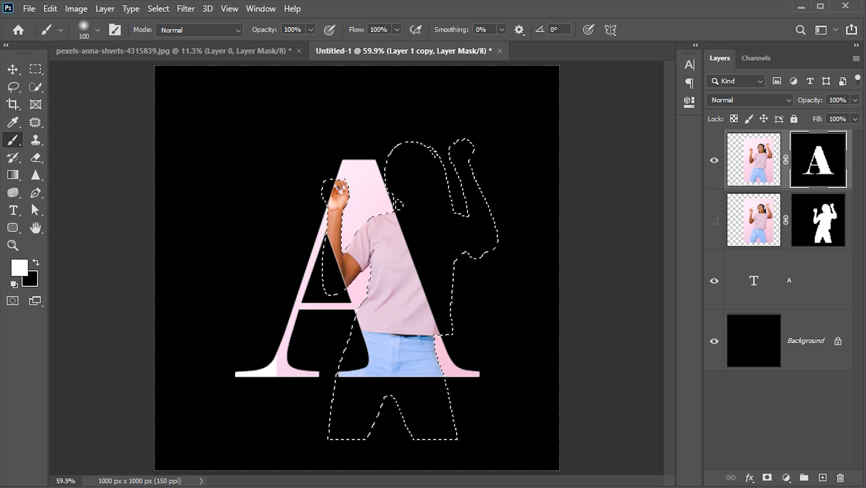
key(bracketright)
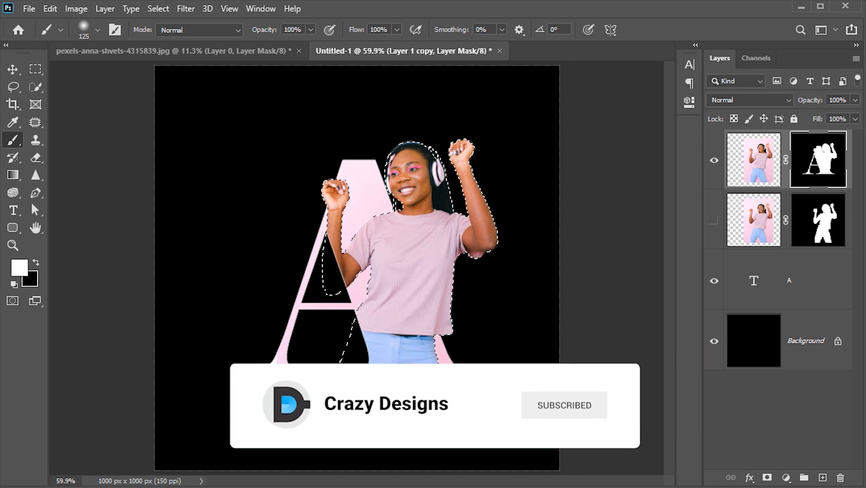
key(ctrl+d)
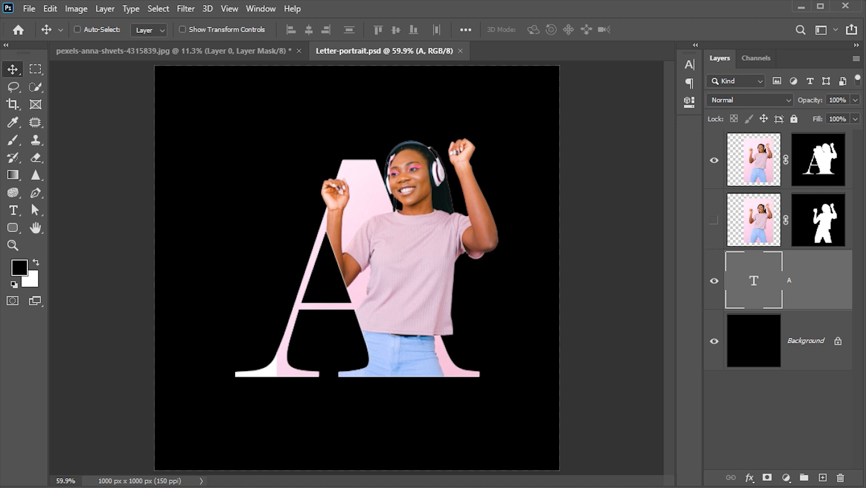
Recolor the letter A text to pink f8d3ed, sampled from the photo background in its left leg, and save the document
key(z)
drag(270, 357, 339, 357)
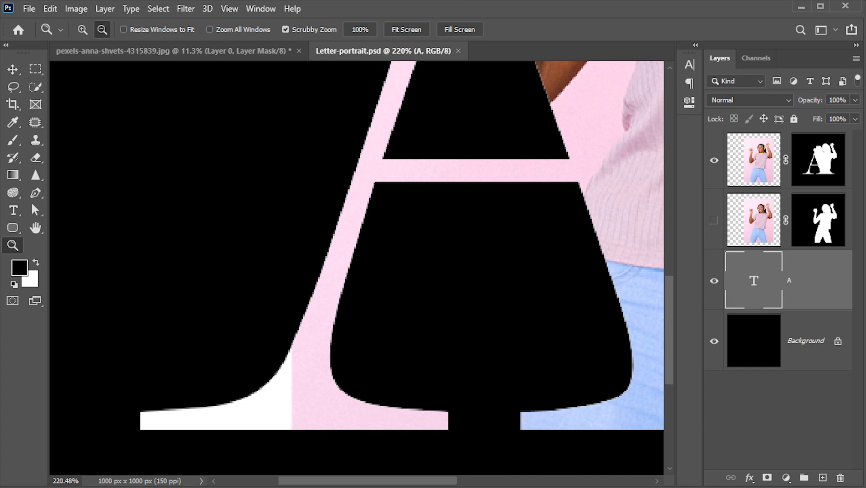
click(690, 65)
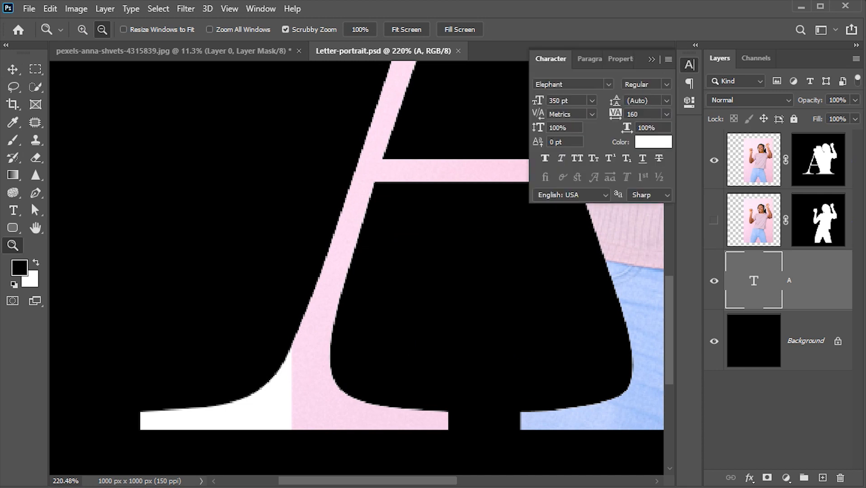
click(653, 141)
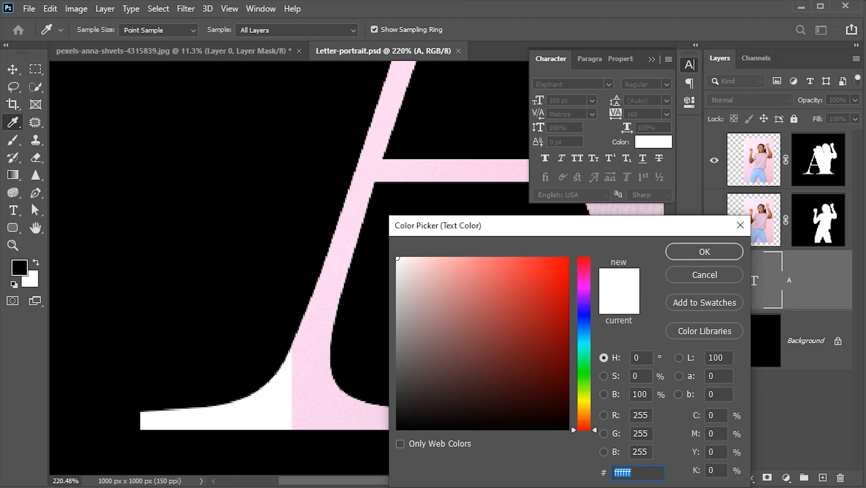
click(307, 384)
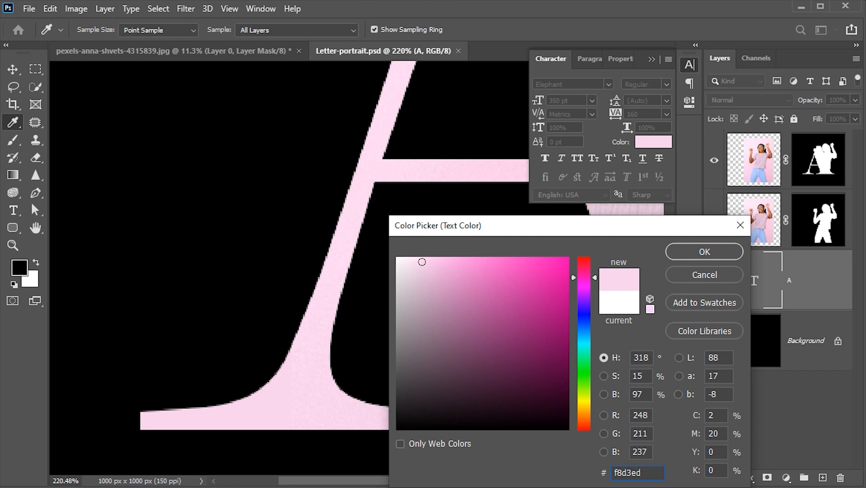
click(704, 252)
key(z)
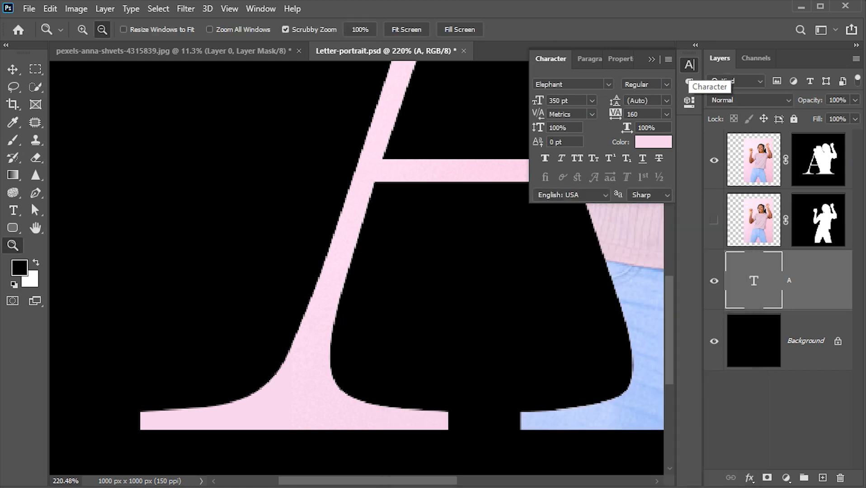
click(689, 67)
key(ctrl+0)
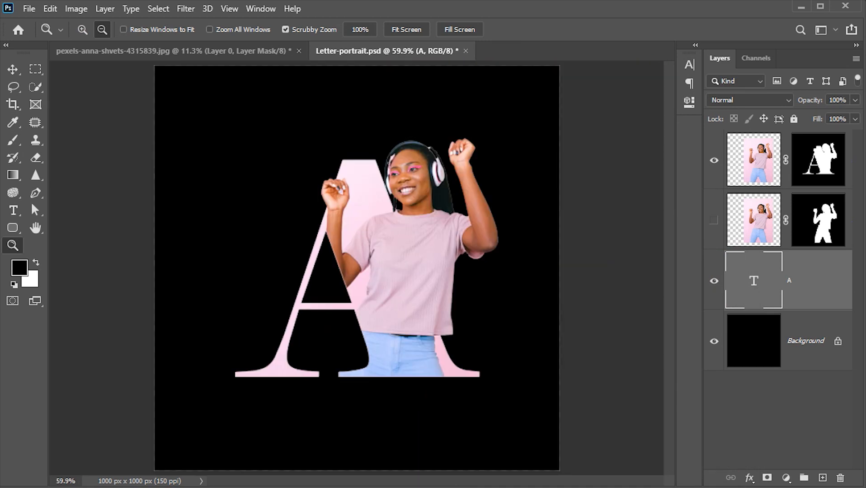
key(ctrl+s)
Group the letter A text layer and both woman layers above the background
key(v)
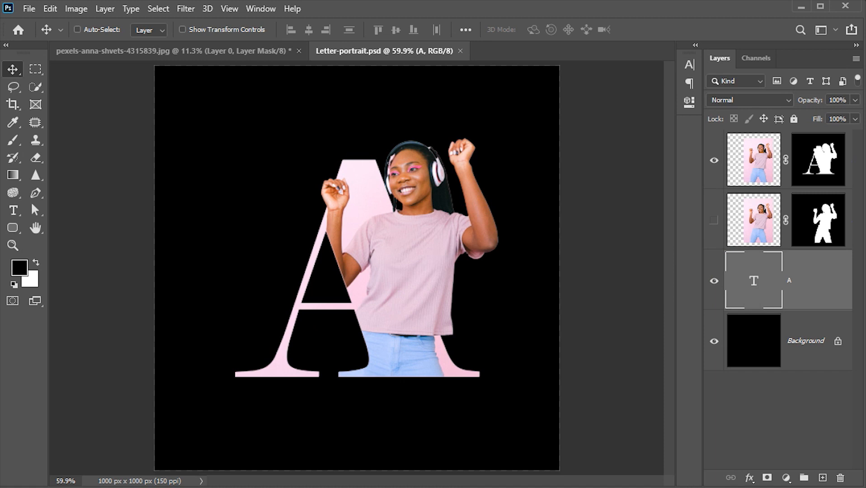
key(ctrl+alt+a)
key(ctrl)
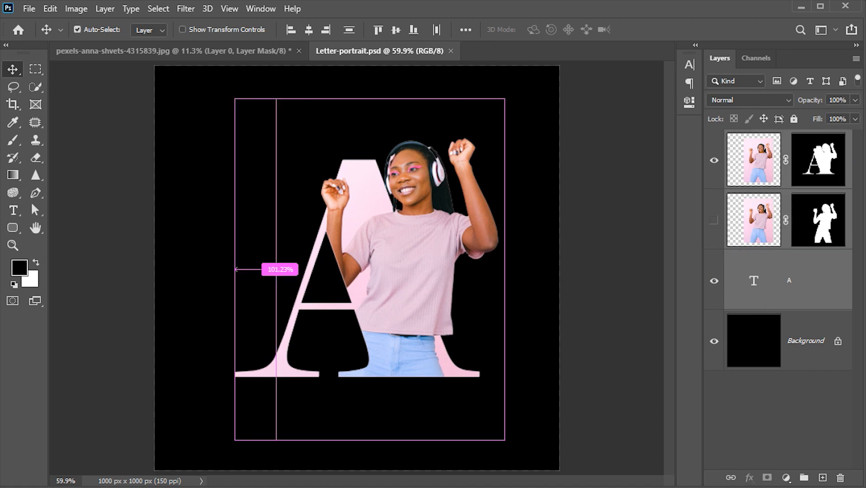
key(ctrl+g)
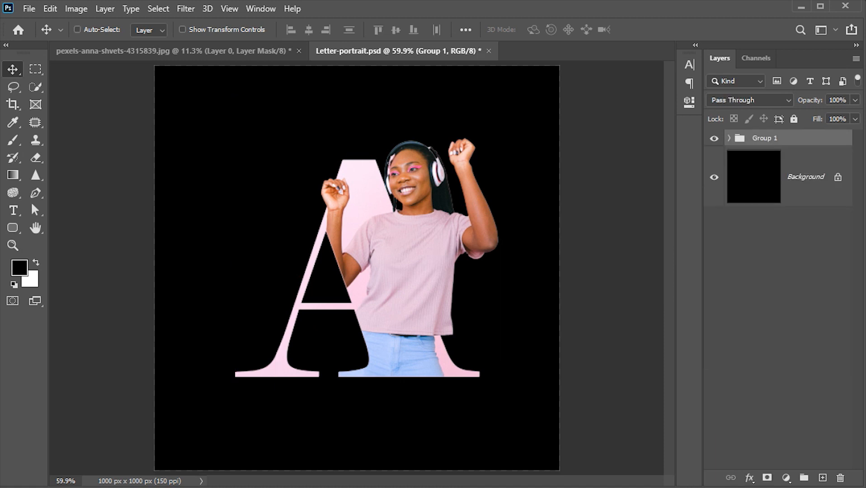
Center the letter portrait group horizontally and vertically on the whole canvas, deselect, and save the document
key(ctrl)
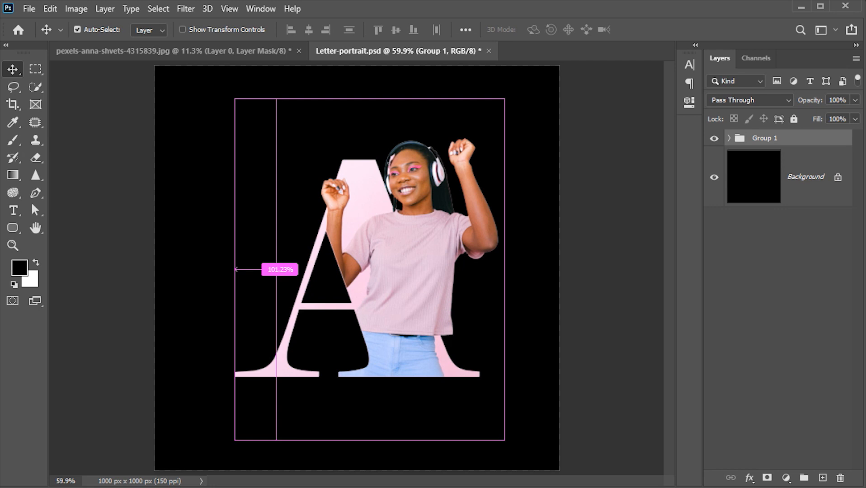
key(ctrl+a)
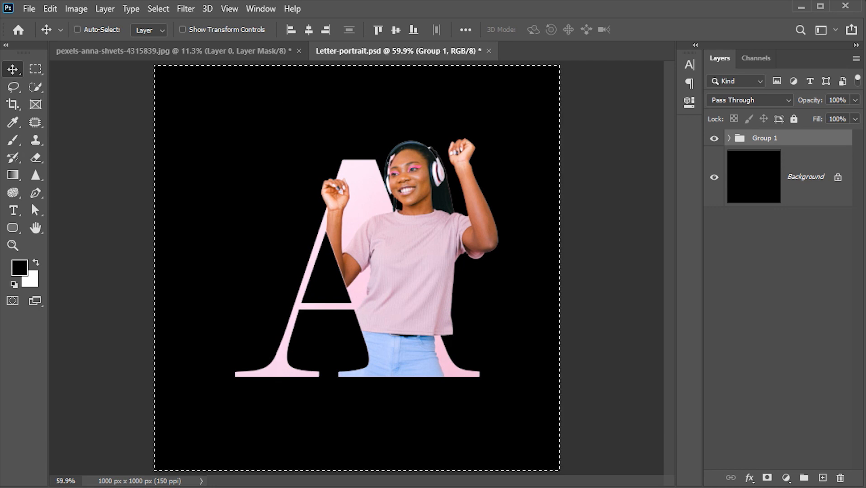
click(309, 29)
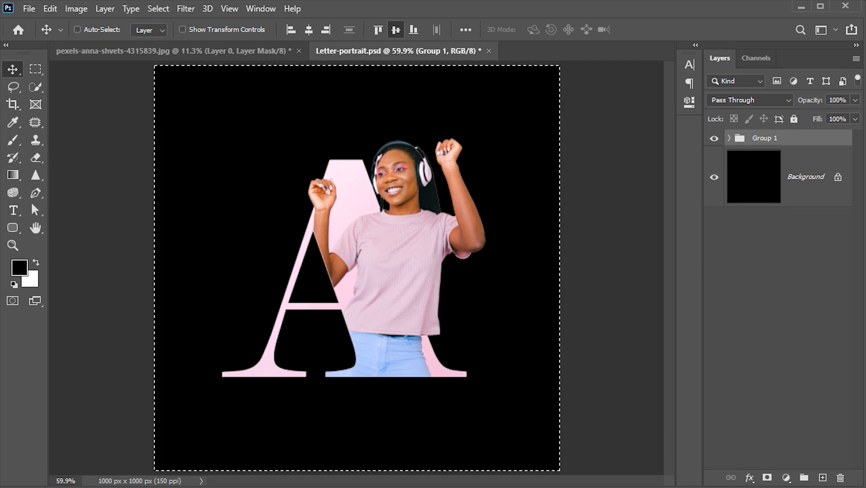
click(395, 29)
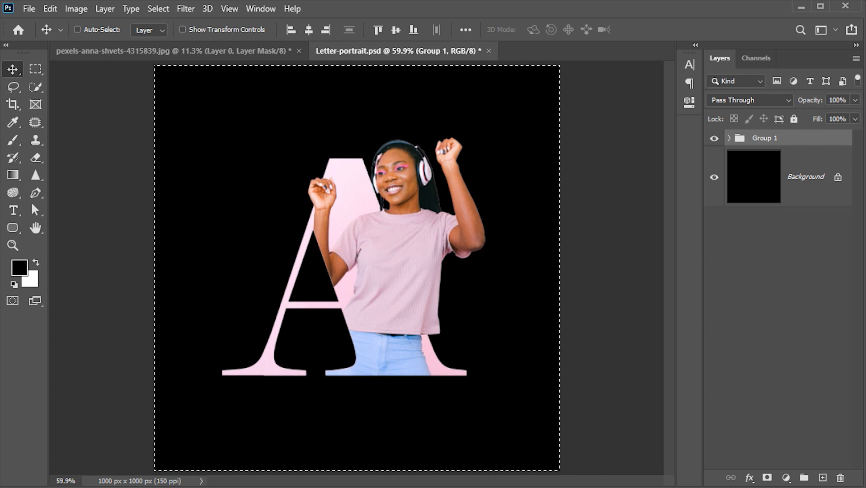
key(ctrl+d)
key(ctrl+s)
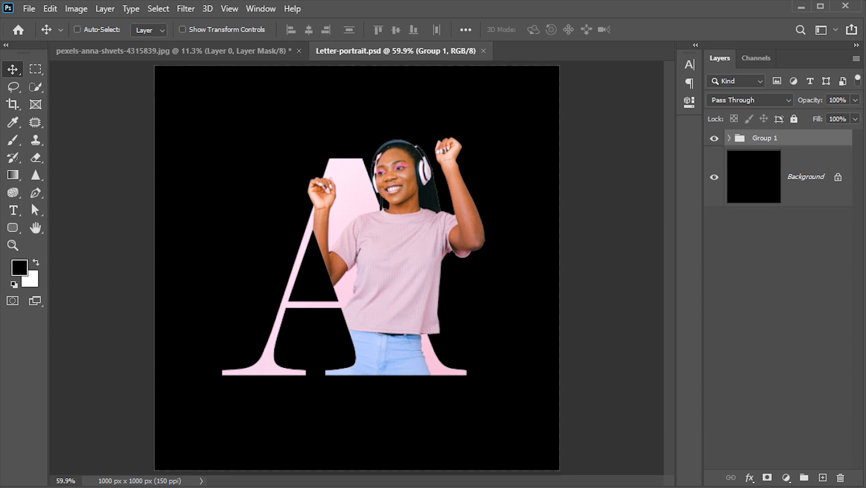
Unlock the black Background layer and add a Gradient Overlay effect to it with 90% opacity
click(754, 190)
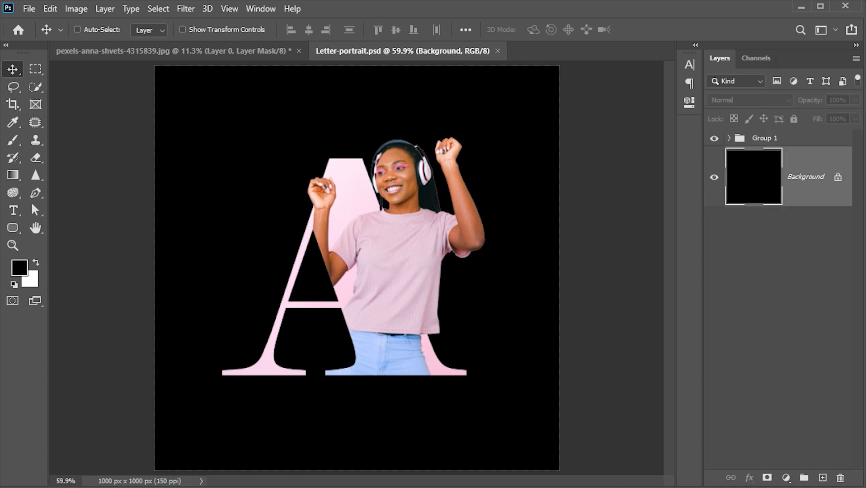
click(837, 177)
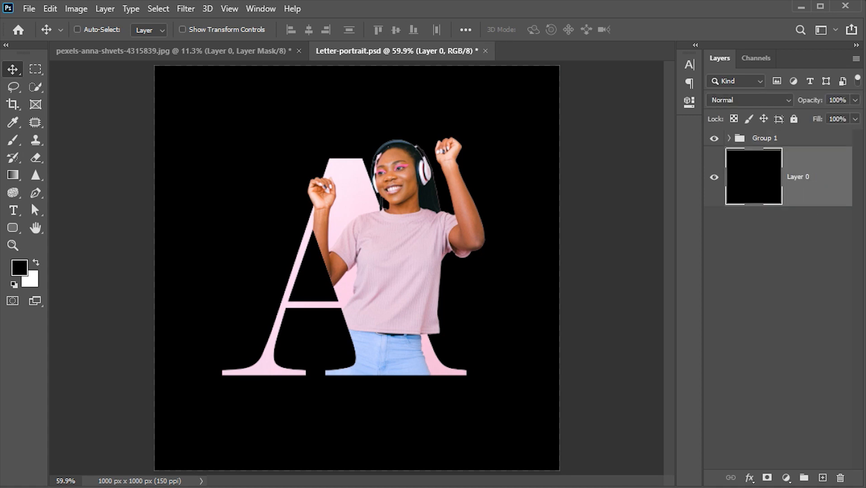
double_click(832, 177)
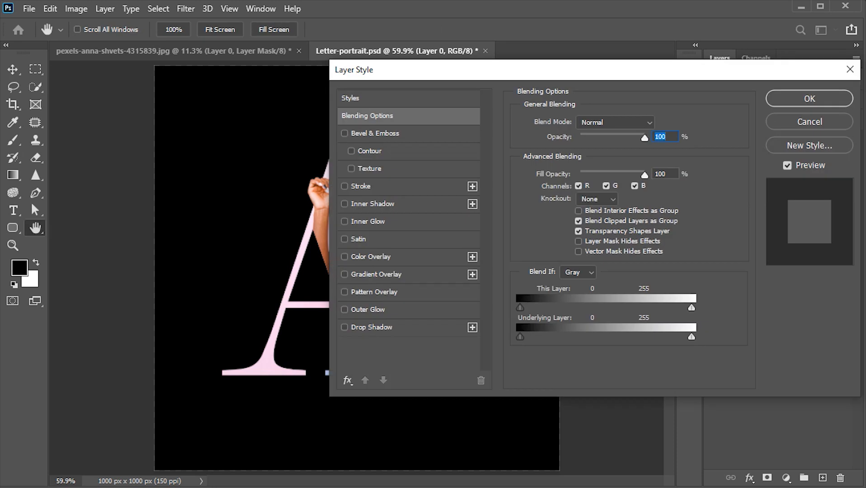
click(376, 275)
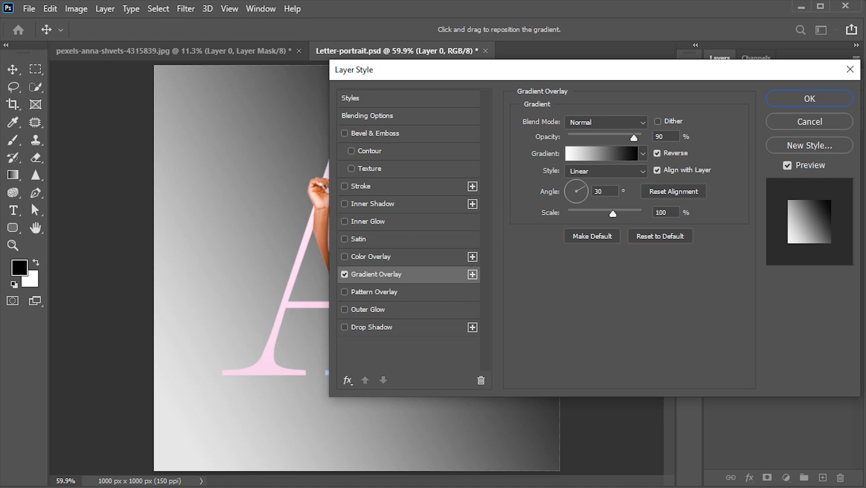
click(660, 137)
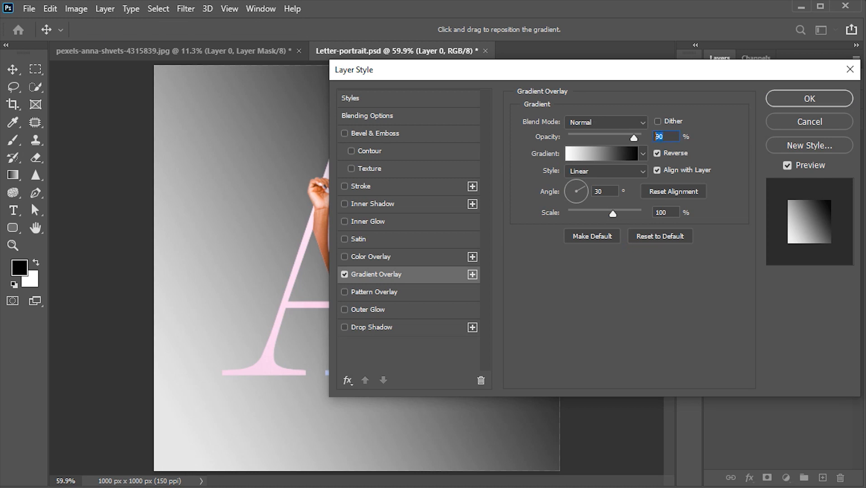
text(90)
Base the overlay's gradient on the Black, White preset and change its white color stop to dark reddish brown 231313
click(601, 153)
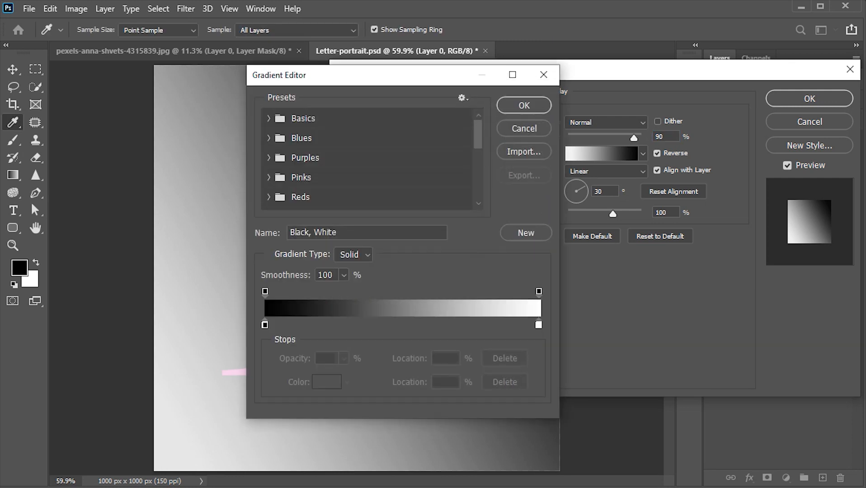
click(268, 118)
click(383, 150)
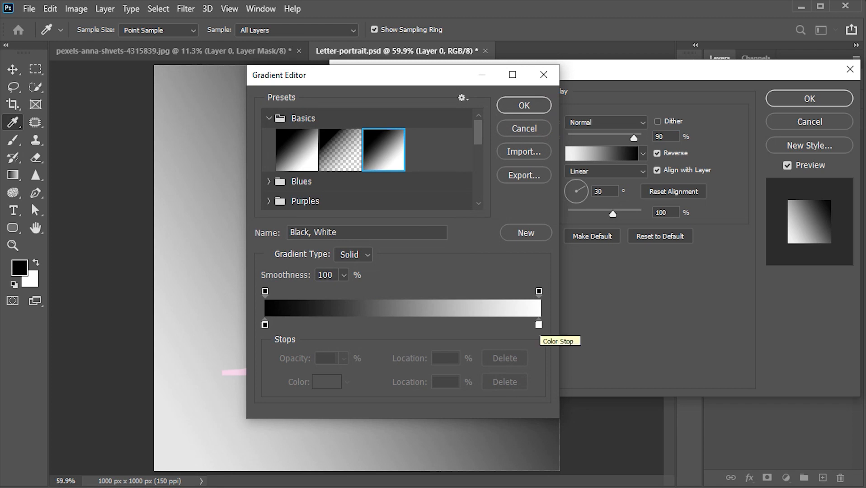
double_click(538, 325)
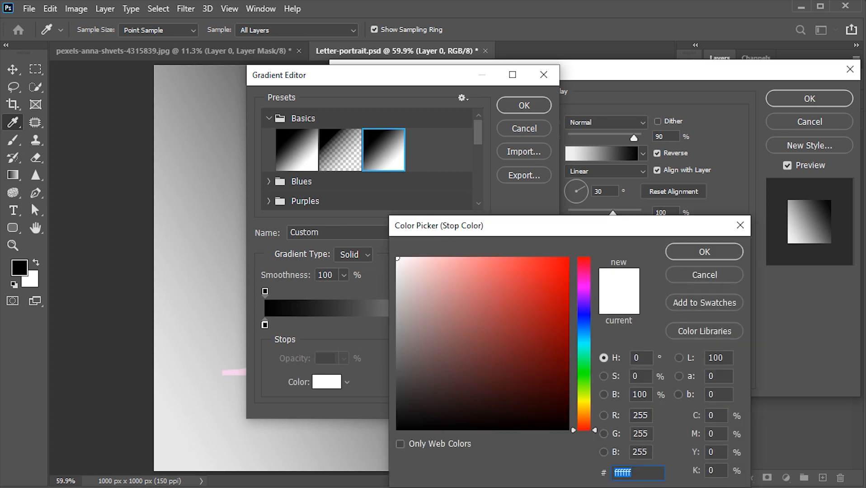
mouse_move(458, 407)
mouse_down()
mouse_move(470, 414)
mouse_move(474, 406)
mouse_up()
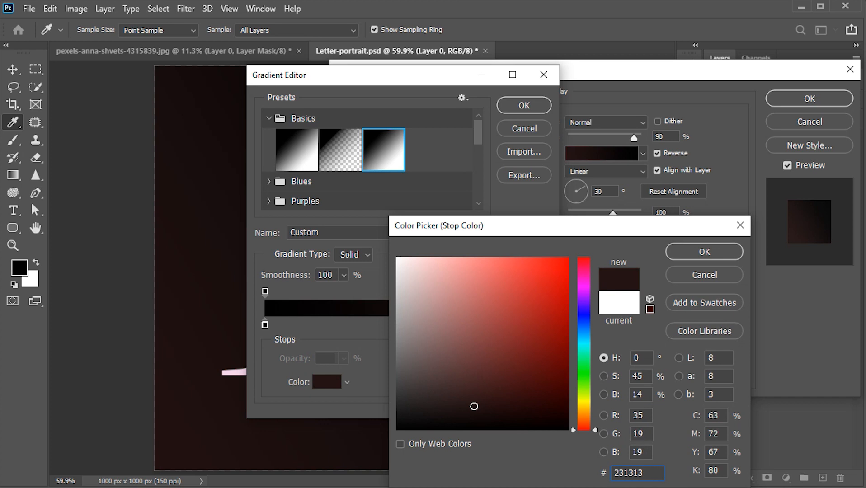
click(705, 252)
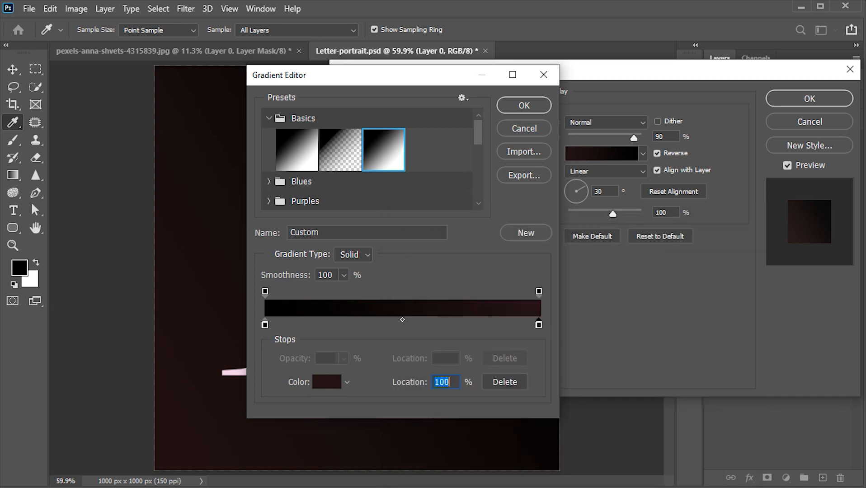
click(524, 105)
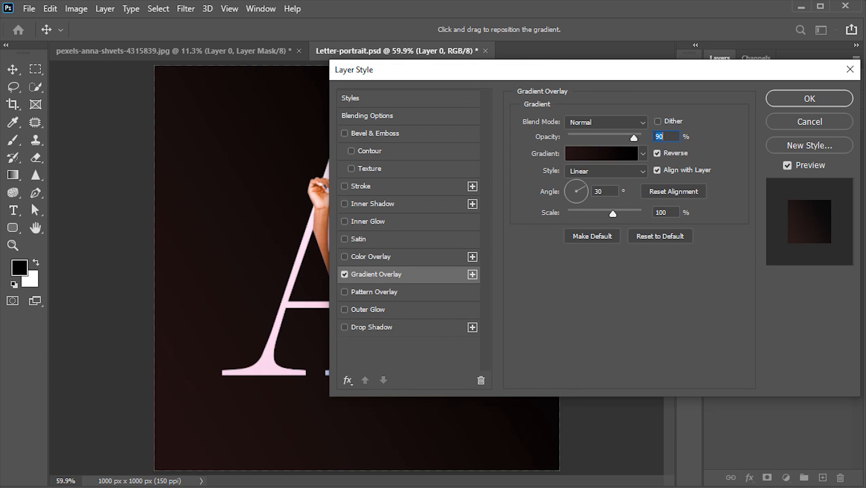
Set the gradient overlay to Radial style with a 30° angle, apply the layer style, and save the document
click(606, 171)
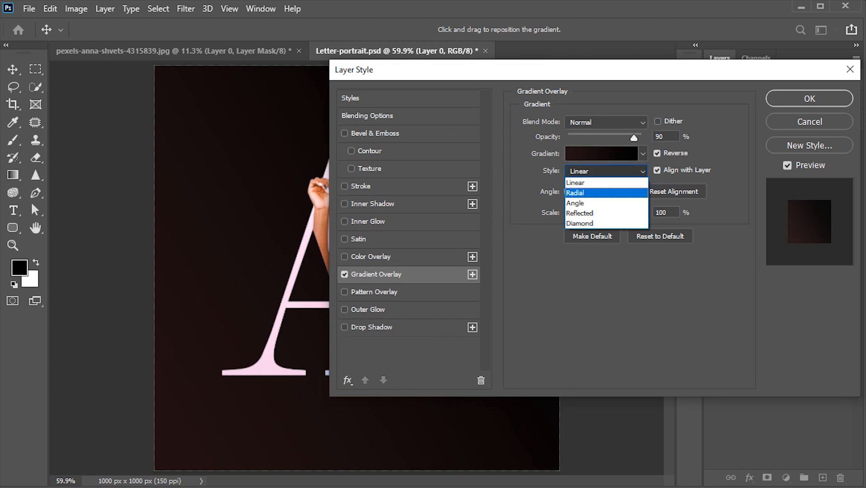
click(588, 193)
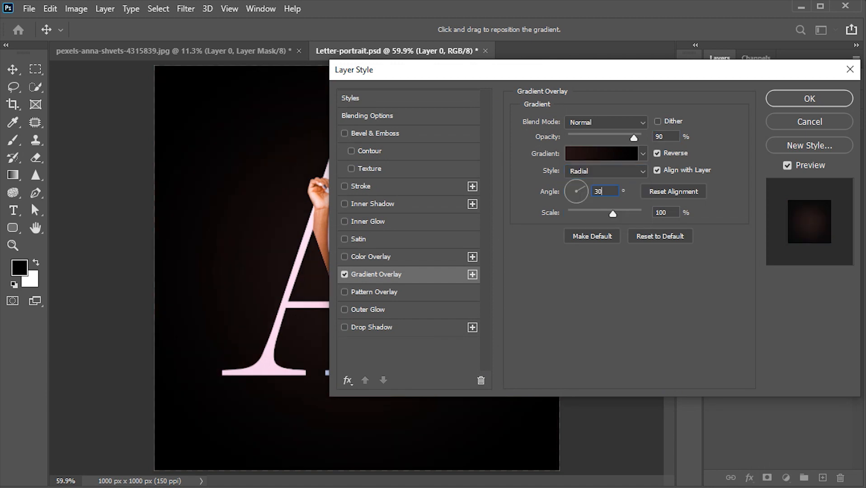
drag(602, 192, 594, 191)
key(Tab)
key(Return)
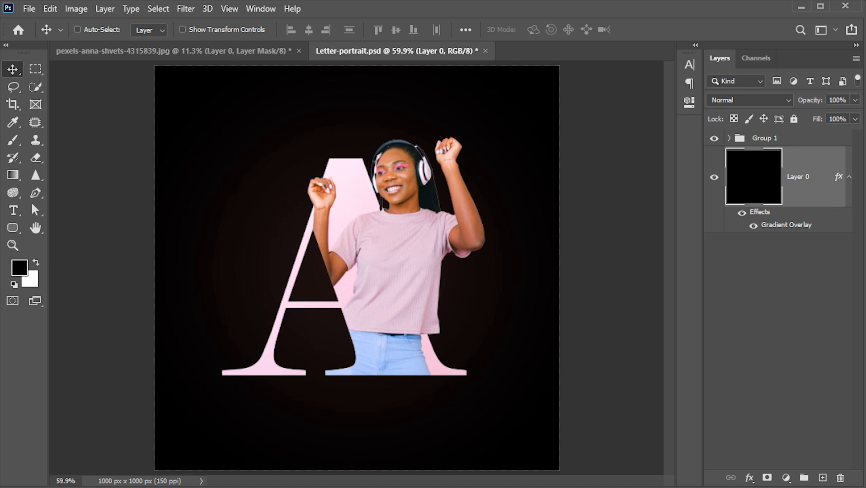
key(ctrl+s)
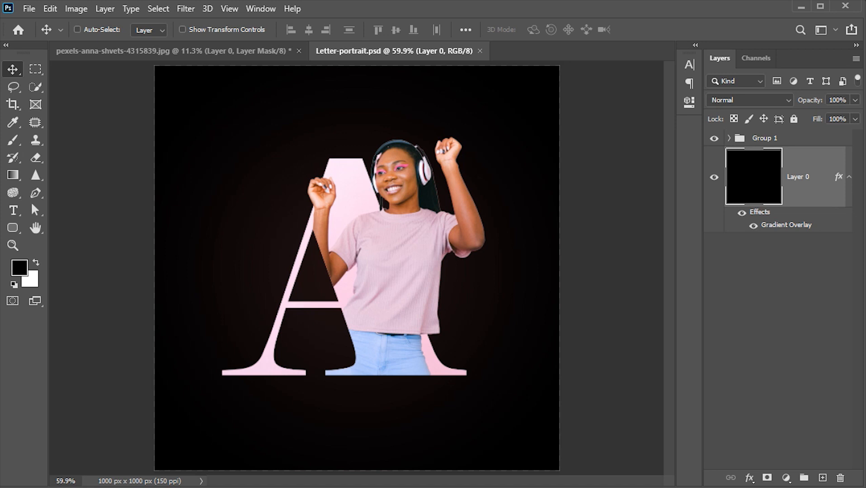